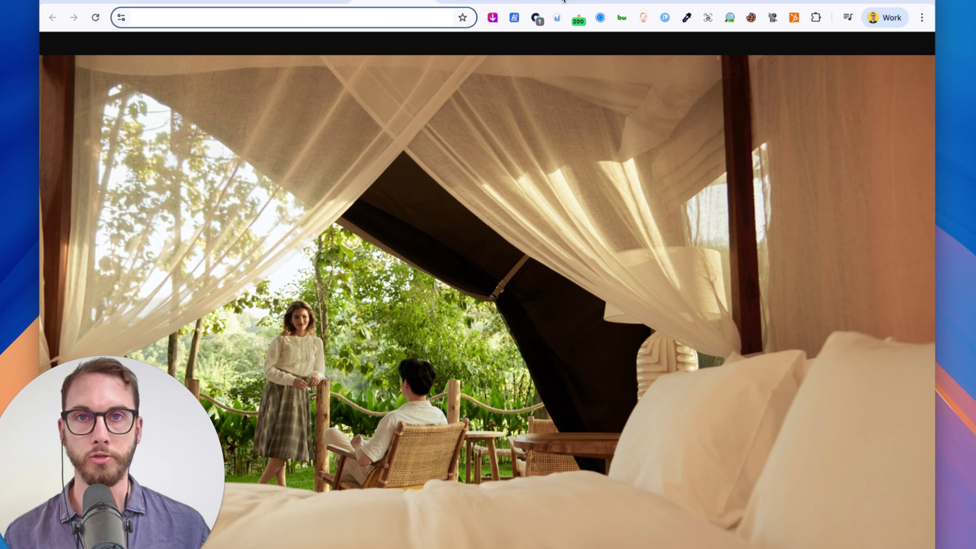
Open the attachment details of the Visama-Mae-Chan2455 image in the Media Library and inspect its file size and alternative text
{"action": "left_click", "coordinate": [563, 1]}
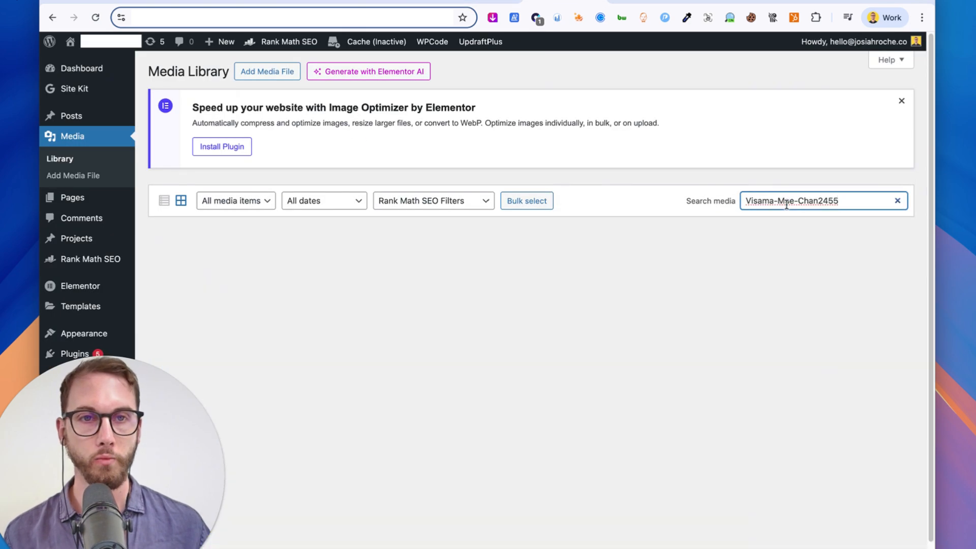
{"action": "left_click", "coordinate": [226, 271]}
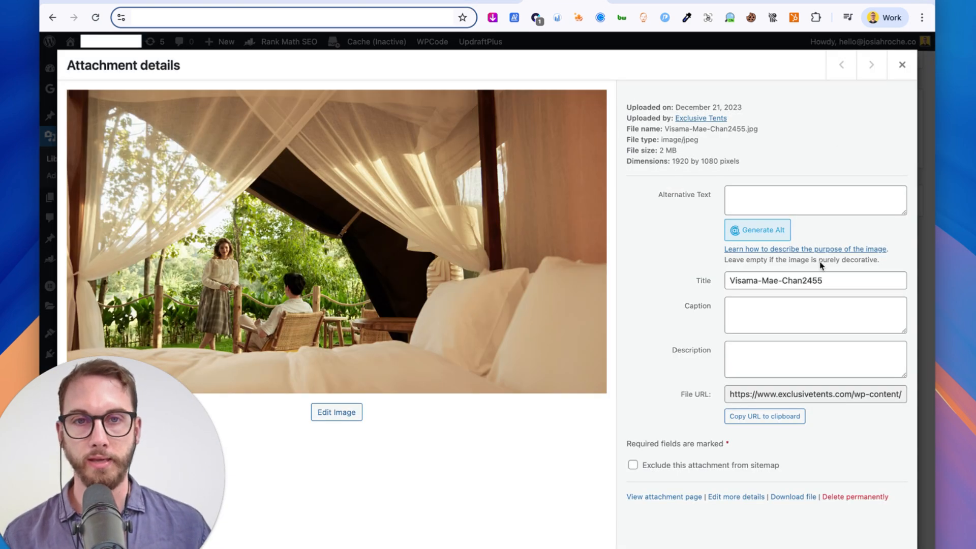
{"action": "left_click_drag", "start_coordinate": [667, 150], "coordinate": [698, 154]}
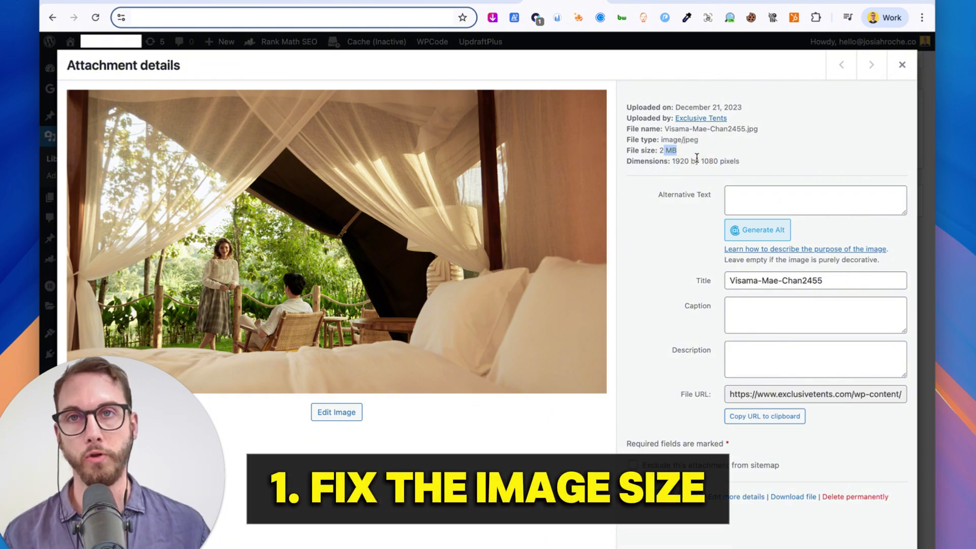
{"action": "left_click", "coordinate": [727, 199]}
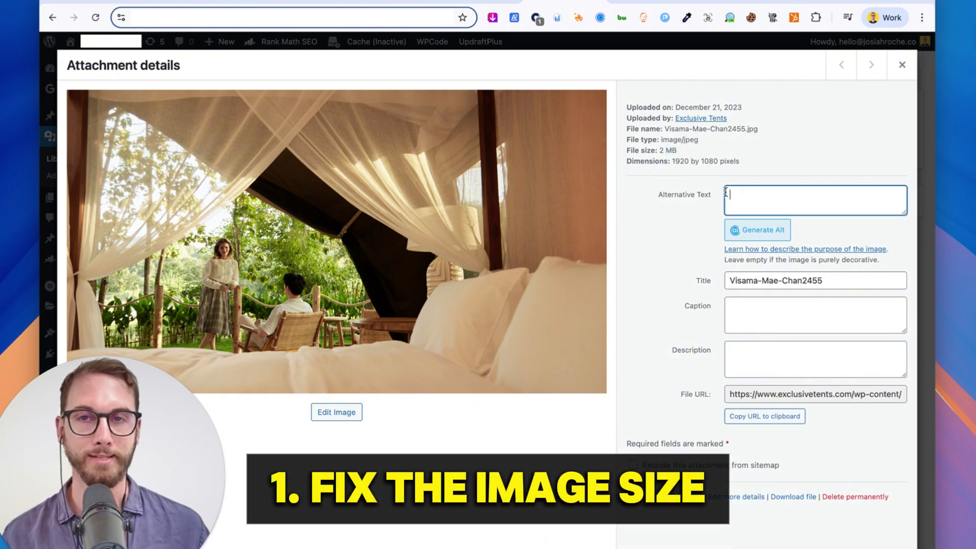
Review the Enable Media Replace plugin page, find the plugin on the site by searching "replace image", and install and activate it
{"action": "left_click", "coordinate": [499, 3]}
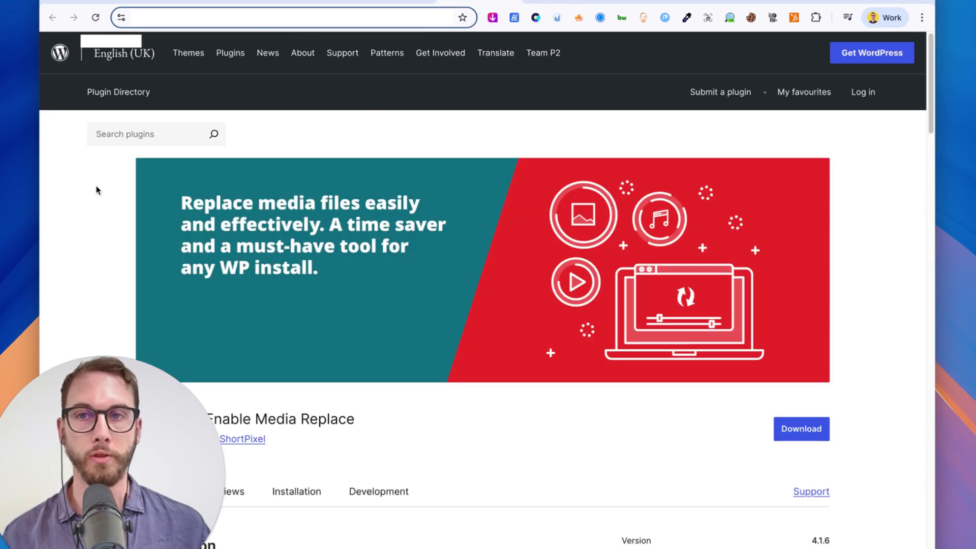
{"action": "scroll", "coordinate": [237, 214], "scroll_direction": "down", "scroll_amount": 3}
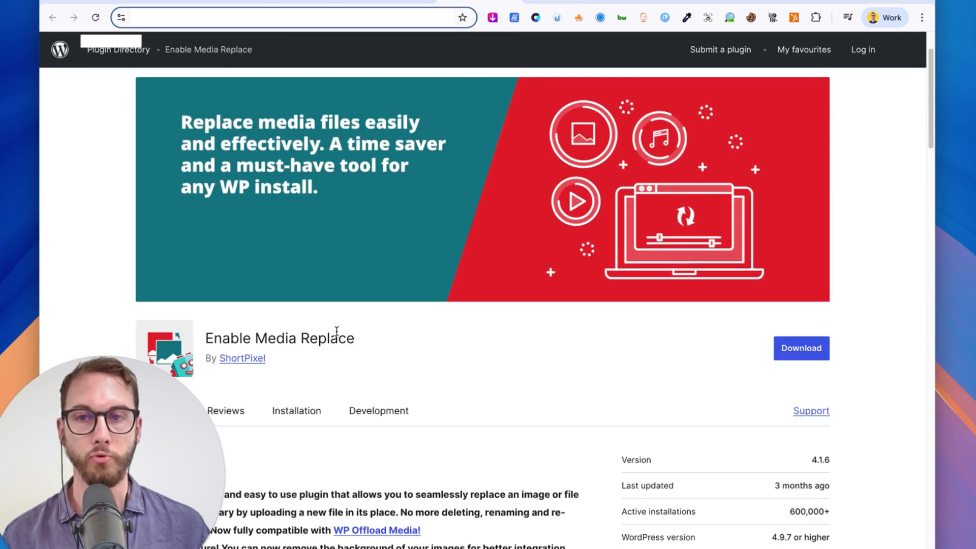
{"action": "left_click", "coordinate": [513, 9]}
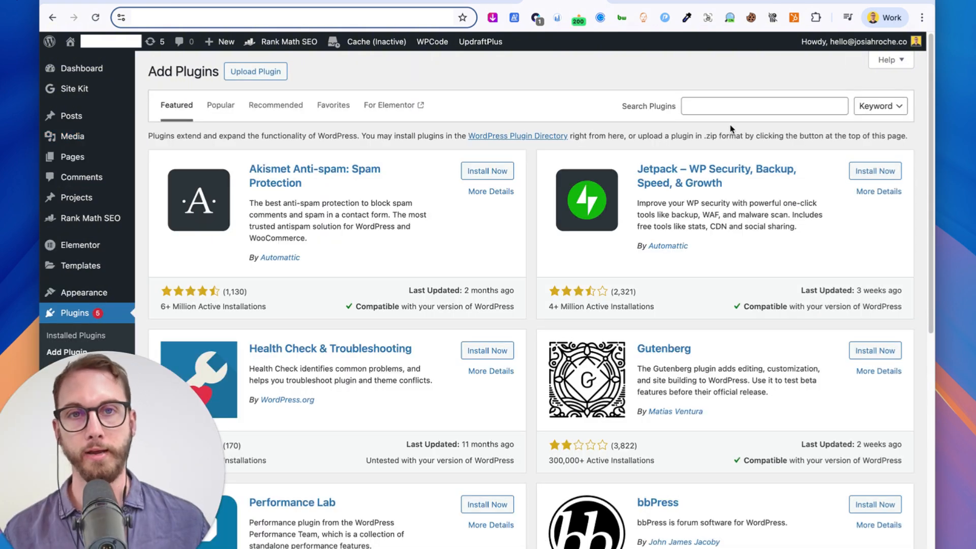
{"action": "left_click", "coordinate": [738, 105]}
{"action": "type", "text": "repl"}
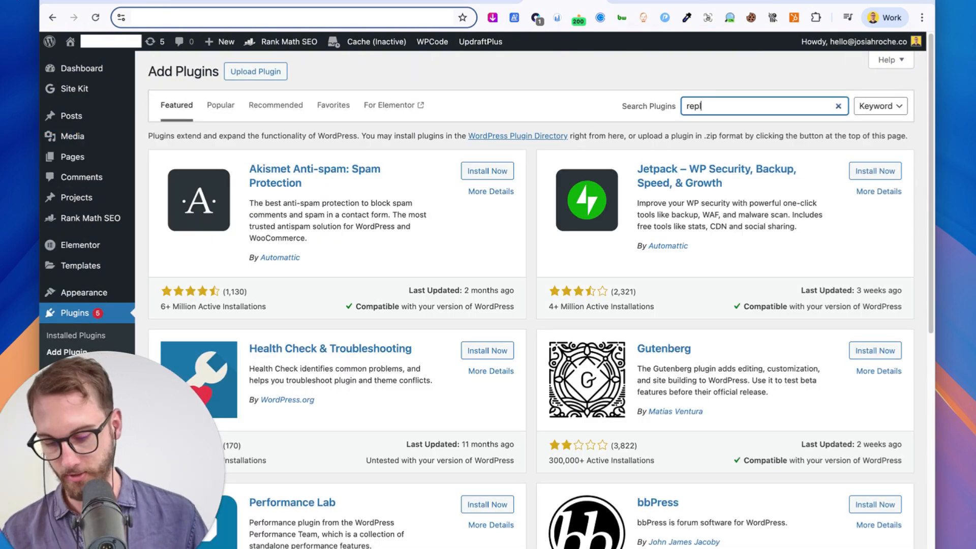
{"action": "type", "text": "ace image"}
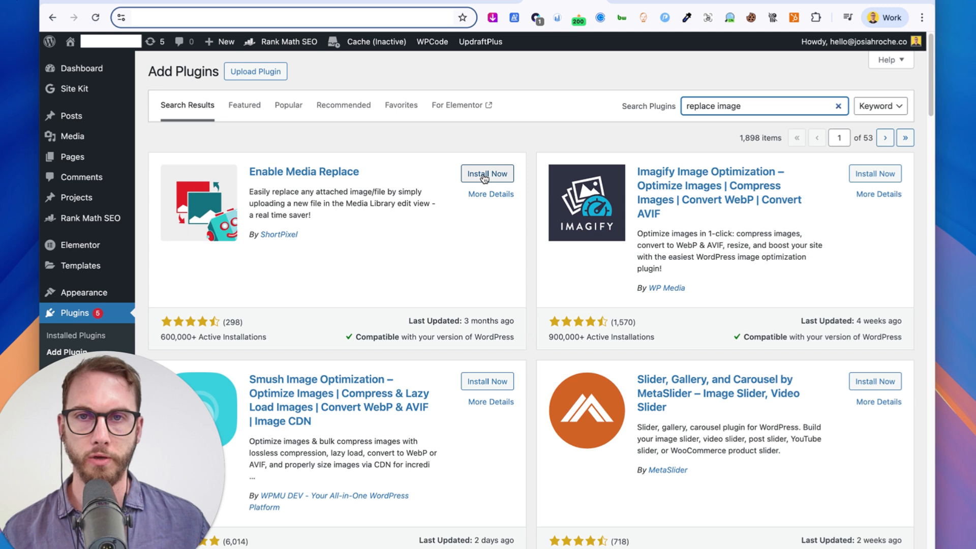
{"action": "left_click", "coordinate": [485, 176]}
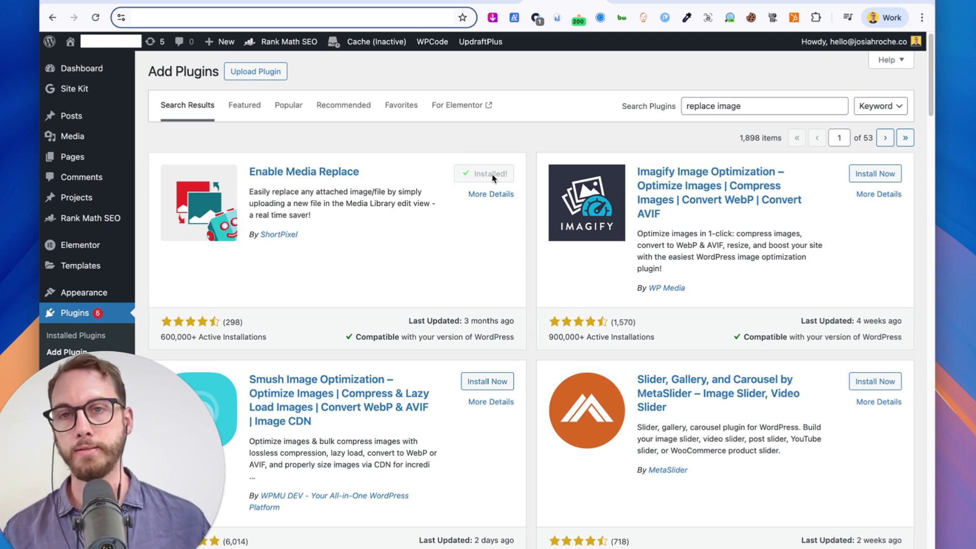
{"action": "left_click", "coordinate": [470, 175]}
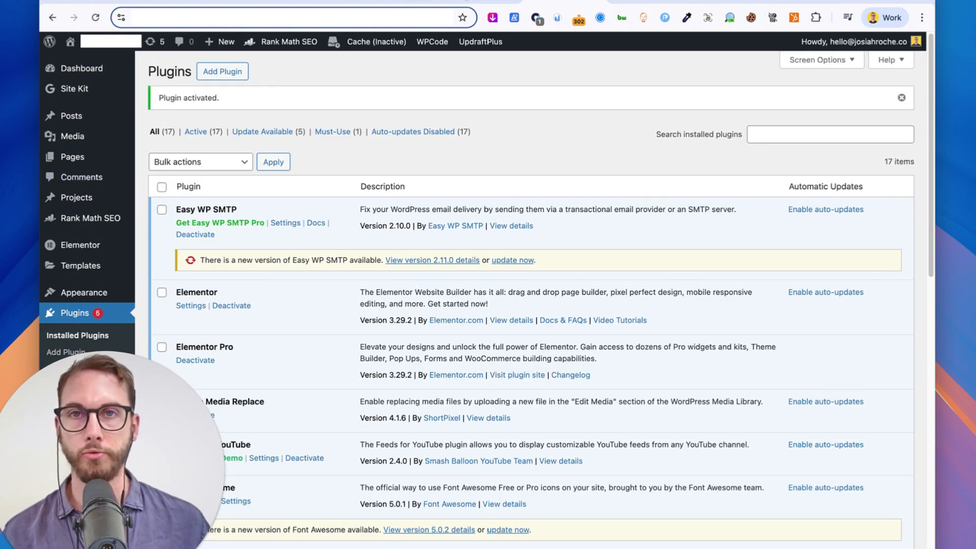
Search the Media Library for "Visama-Mae-Chan2455" and open that image's attachment details down to the replace media option
{"action": "left_click", "coordinate": [81, 136]}
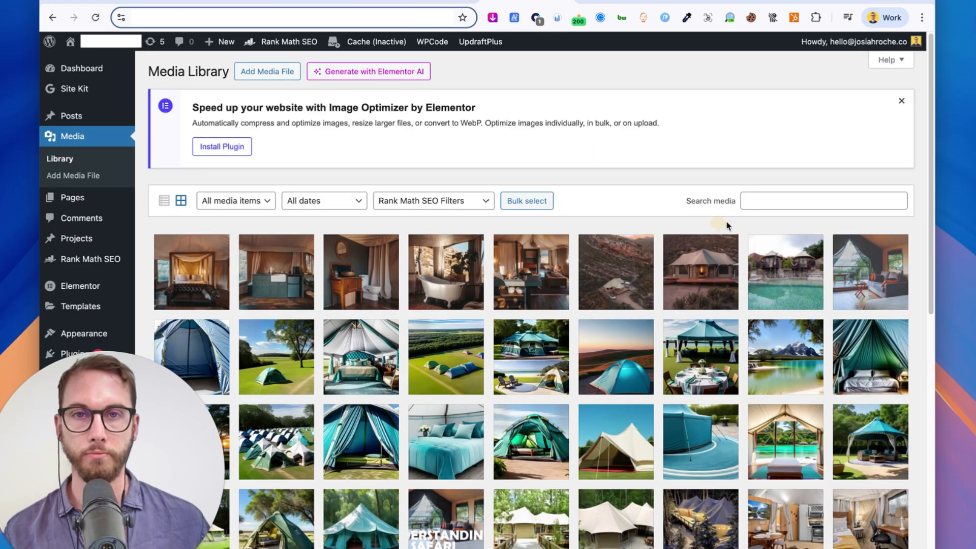
{"action": "left_click", "coordinate": [807, 200]}
{"action": "type", "text": "Visama-Mae-Chan2455"}
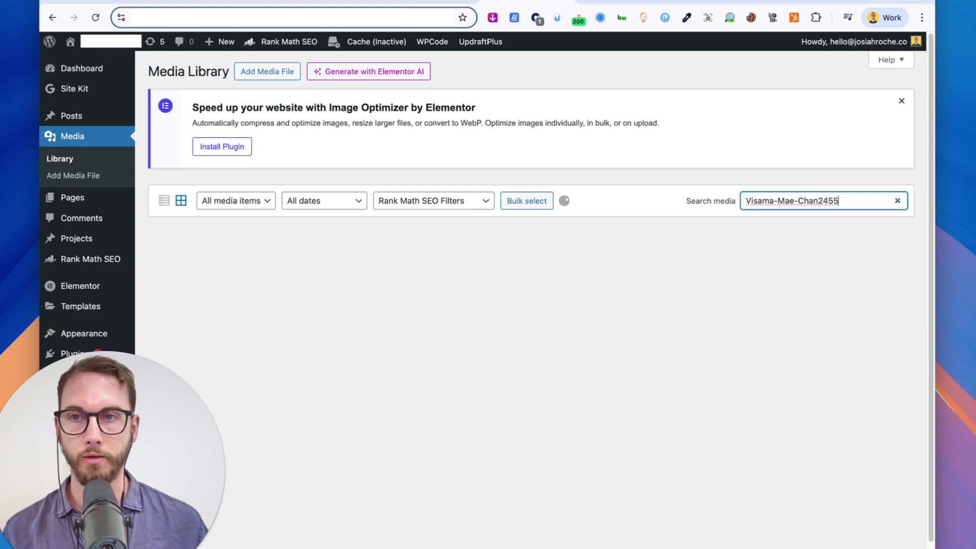
{"action": "left_click", "coordinate": [212, 277]}
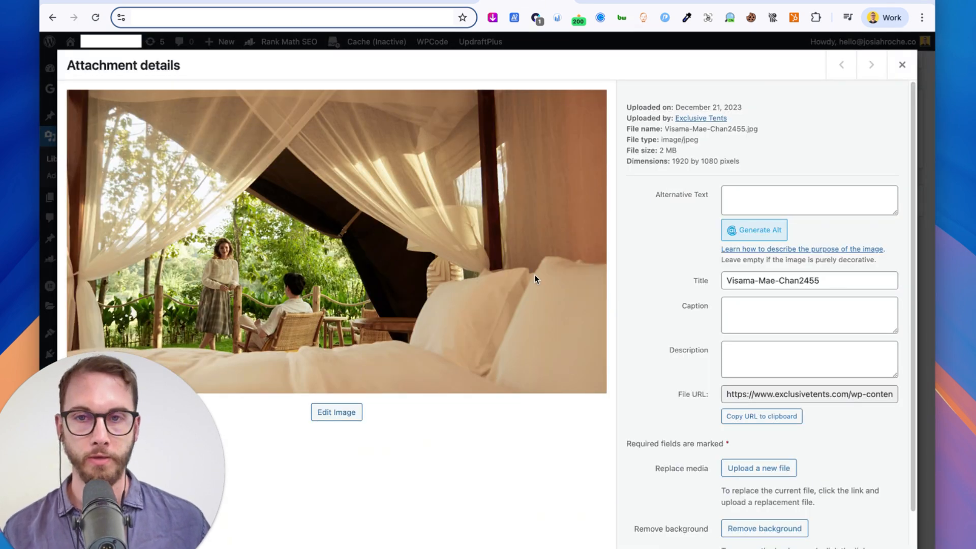
{"action": "scroll", "coordinate": [804, 321], "scroll_direction": "down", "scroll_amount": 1}
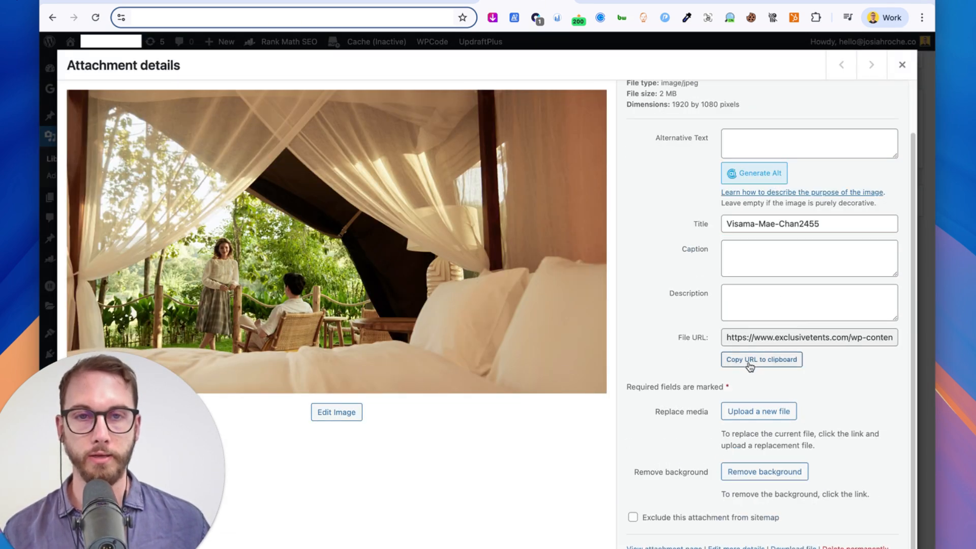
Copy the file URL of the Visama-Mae-Chan2455 image from its attachment details
{"action": "left_click", "coordinate": [443, 4]}
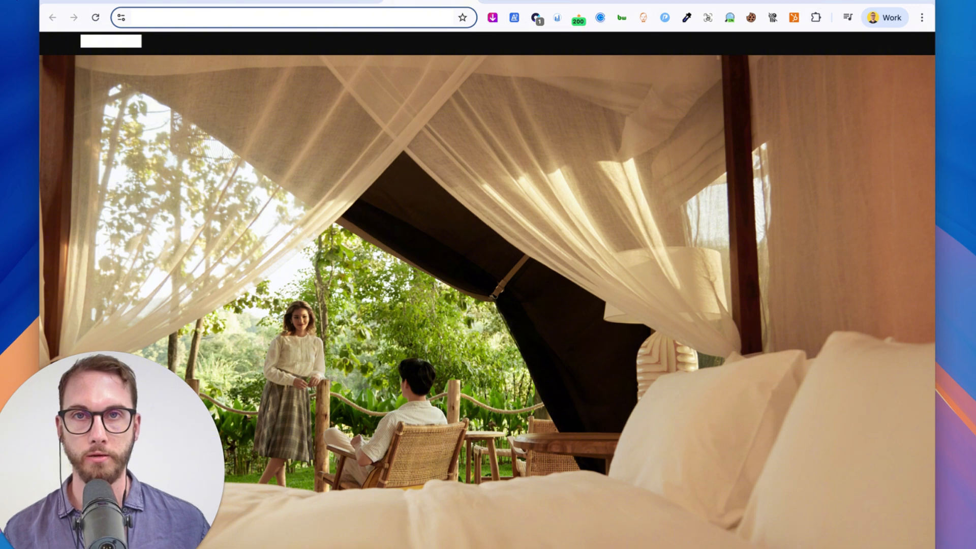
{"action": "left_click", "coordinate": [530, 2]}
{"action": "left_click", "coordinate": [762, 360]}
{"action": "left_click", "coordinate": [771, 338]}
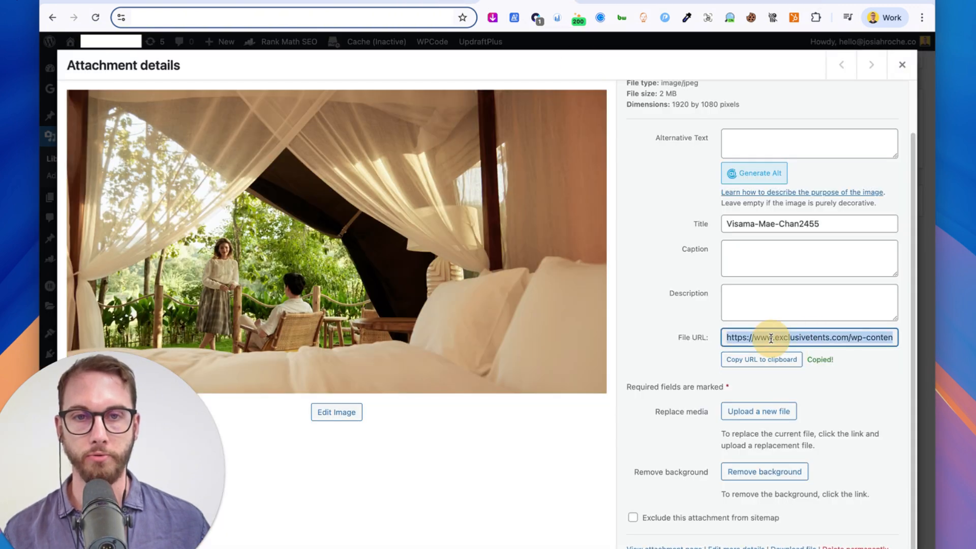
Save the full-size image from its own browser page to the Downloads folder as Visama-Mae-Chan2455
{"action": "left_click", "coordinate": [400, 14]}
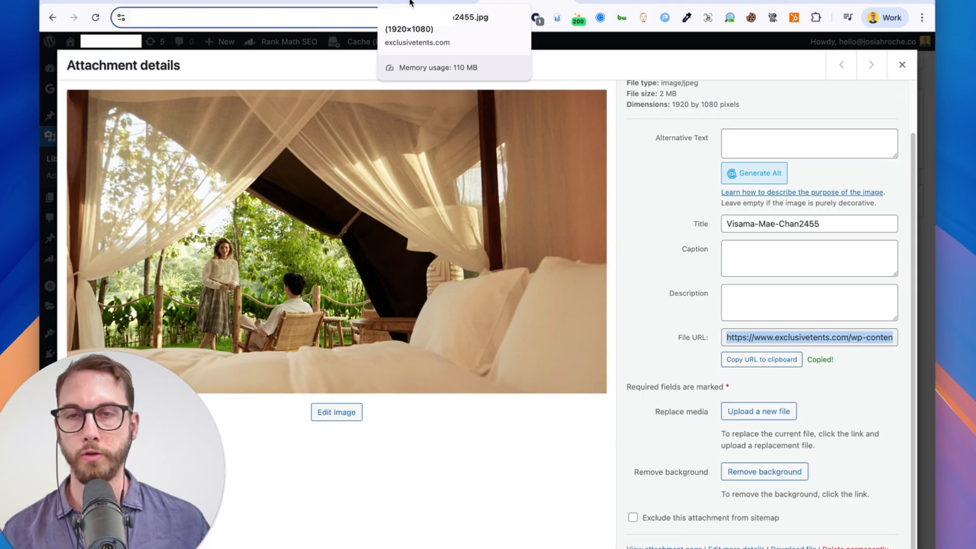
{"action": "left_click", "coordinate": [409, 4]}
{"action": "right_click", "coordinate": [397, 237]}
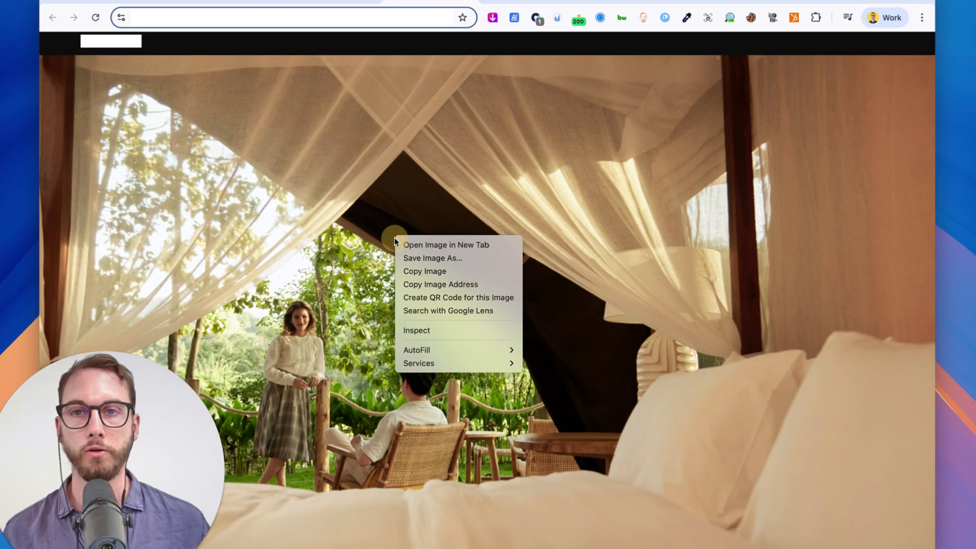
{"action": "left_click", "coordinate": [434, 258]}
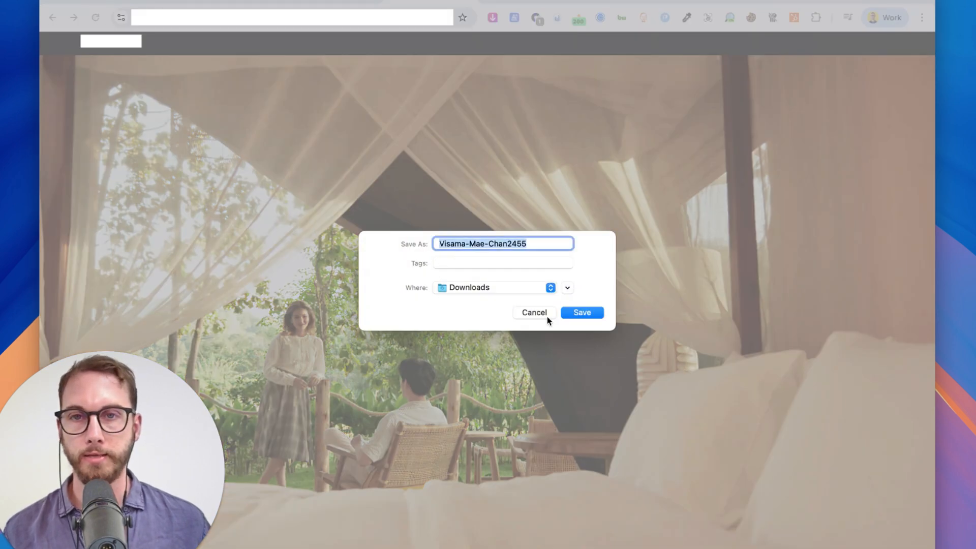
{"action": "left_click", "coordinate": [582, 313]}
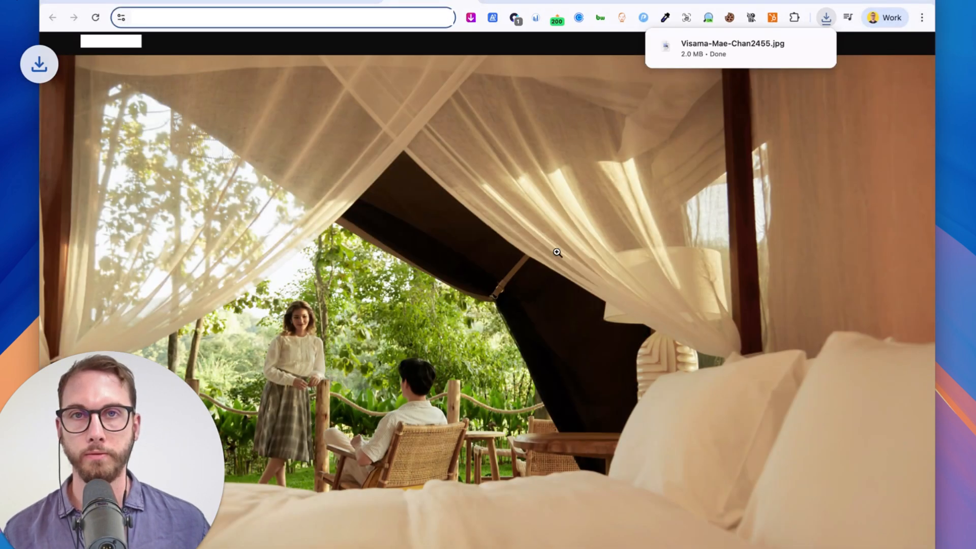
Switch to the Tinify website and enable automatic image conversion with WEBP as the output format
{"action": "left_click", "coordinate": [607, 4]}
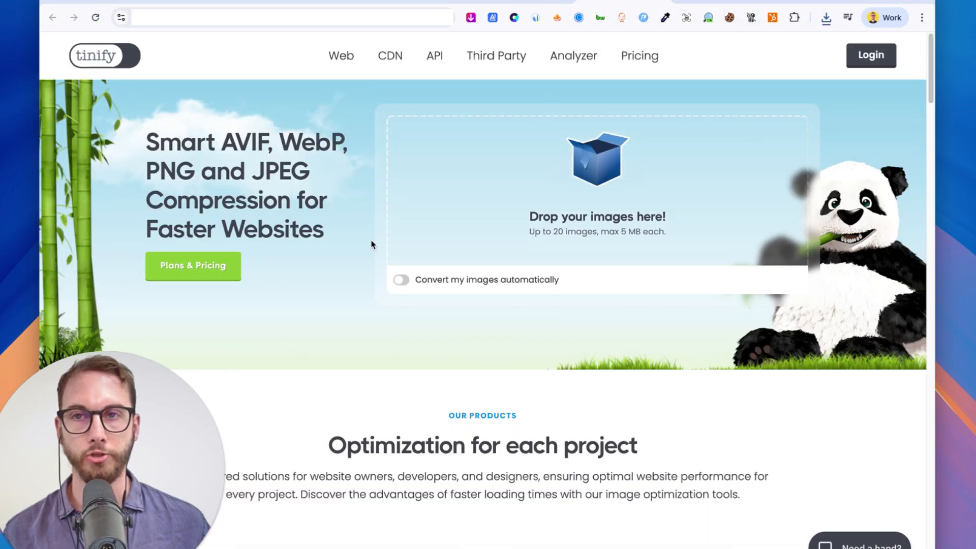
{"action": "left_click", "coordinate": [403, 281]}
{"action": "left_click", "coordinate": [570, 318]}
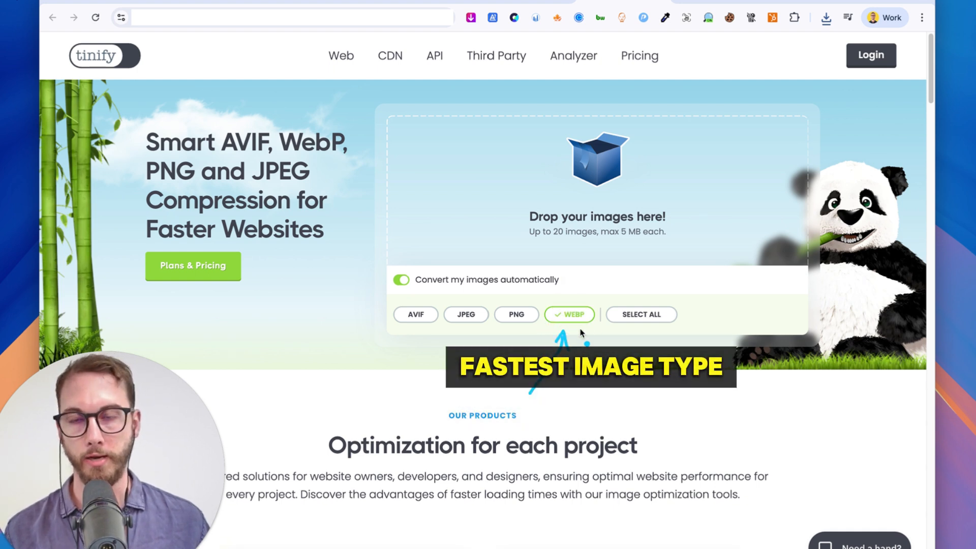
Upload Visama-Mae-Chan2455.jpg from the Downloads folder to Tinify for compression
{"action": "left_click", "coordinate": [562, 188]}
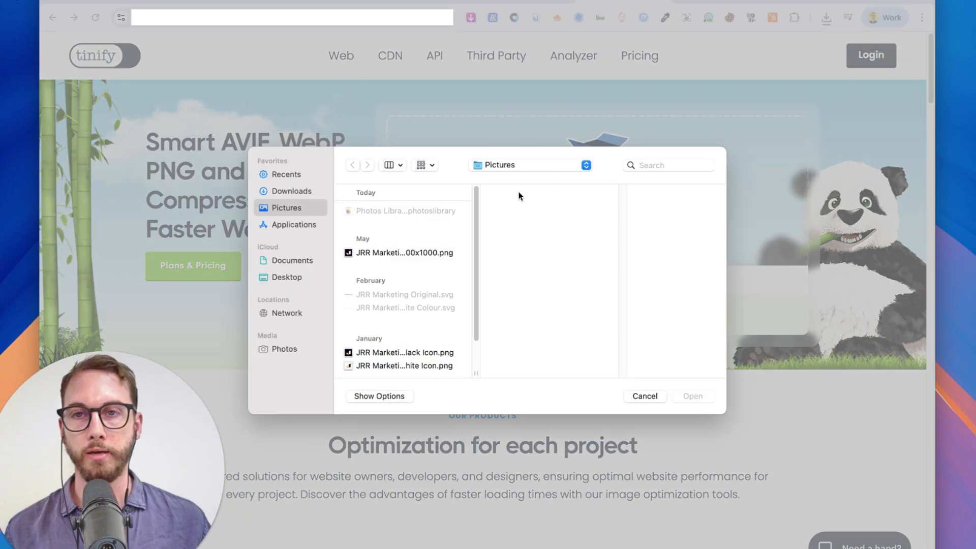
{"action": "left_click", "coordinate": [275, 192]}
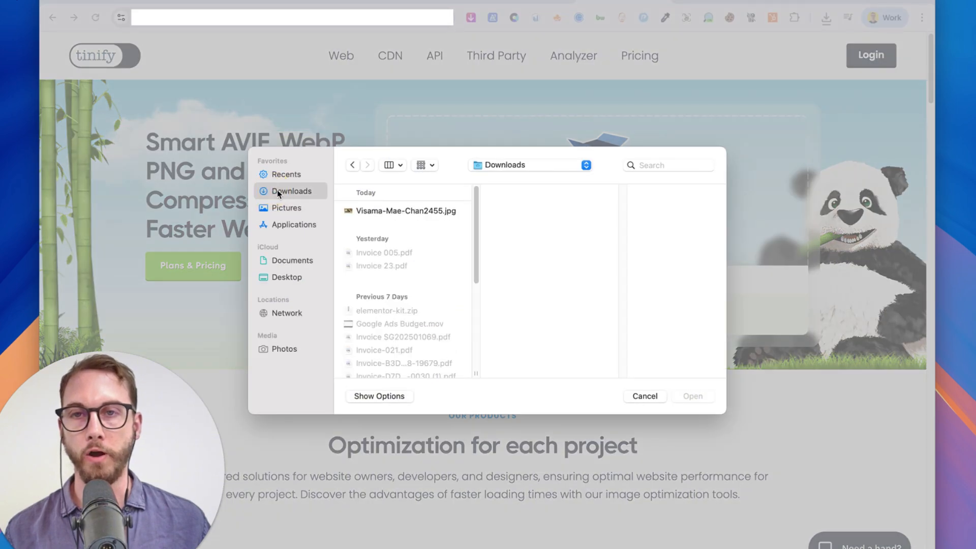
{"action": "left_click", "coordinate": [408, 212]}
{"action": "left_click", "coordinate": [694, 396]}
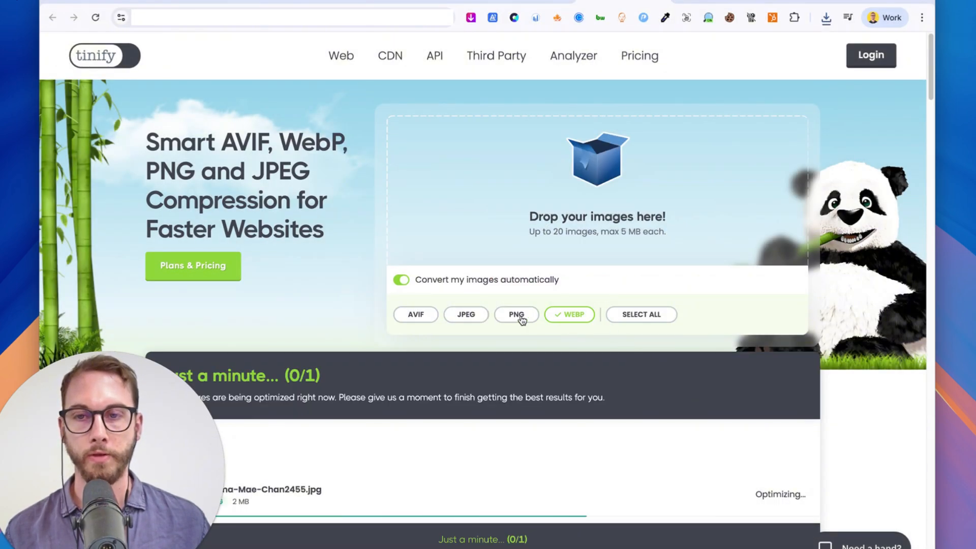
Check the compression result and download the WEBP version of the image
{"action": "scroll", "coordinate": [285, 185], "scroll_direction": "down", "scroll_amount": 7}
{"action": "scroll", "coordinate": [477, 185], "scroll_direction": "up", "scroll_amount": 2}
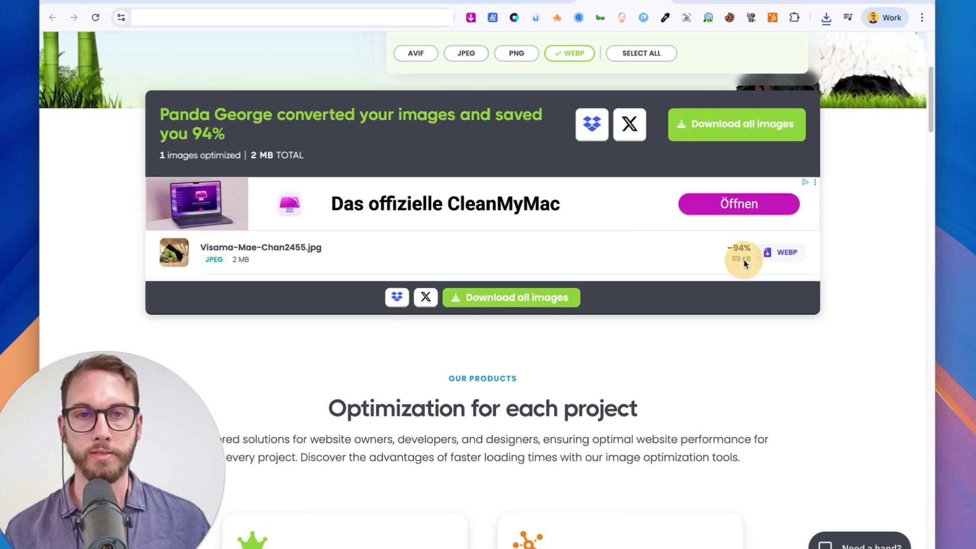
{"action": "scroll", "coordinate": [722, 270], "scroll_direction": "up", "scroll_amount": 1}
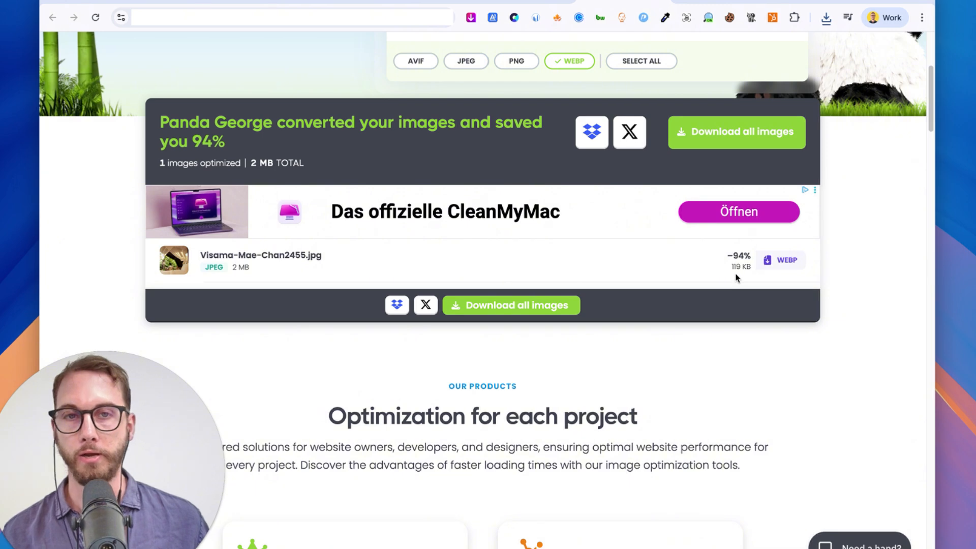
{"action": "left_click", "coordinate": [782, 262]}
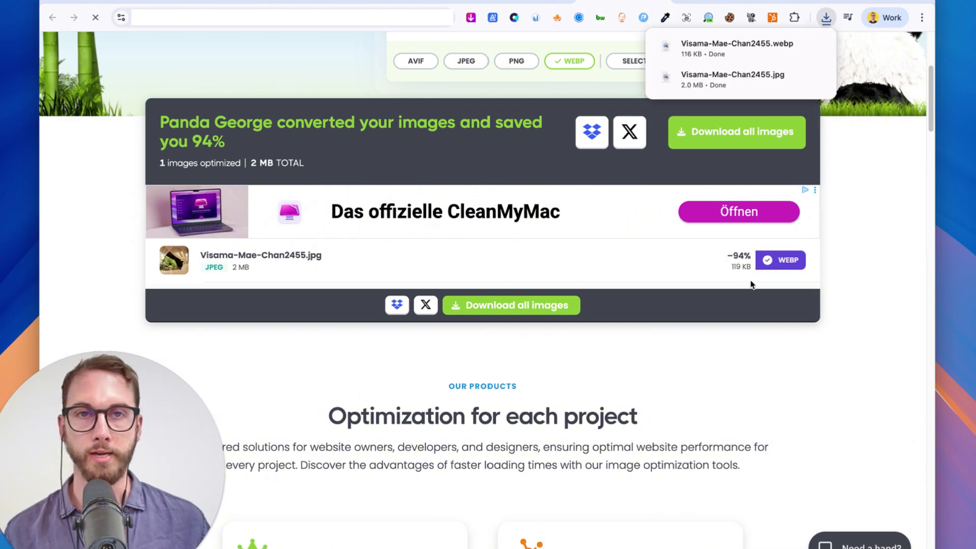
Locate the downloaded Visama-Mae-Chan2455.webp in the Downloads folder, then return to the browser
{"action": "scroll", "coordinate": [778, 203], "scroll_direction": "up", "scroll_amount": 5}
{"action": "left_click", "coordinate": [794, 47]}
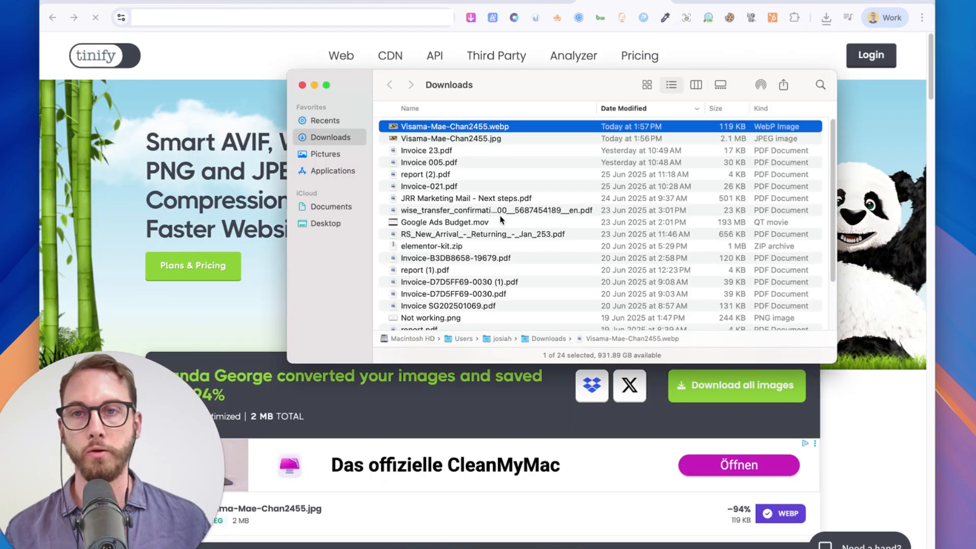
{"action": "left_click", "coordinate": [269, 160]}
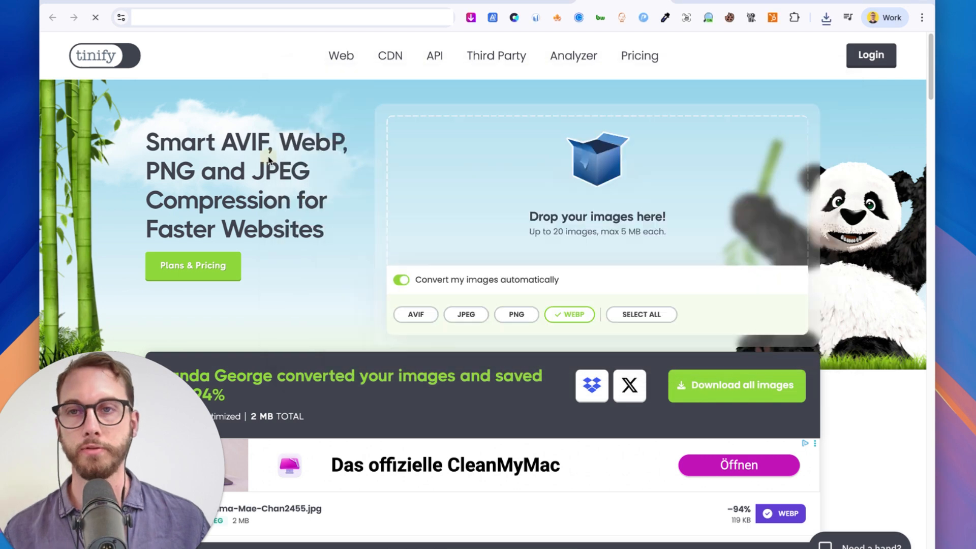
Switch to the JRR — Alt Text GPT in ChatGPT and attach the downloaded tent image to the message
{"action": "left_click", "coordinate": [728, 1]}
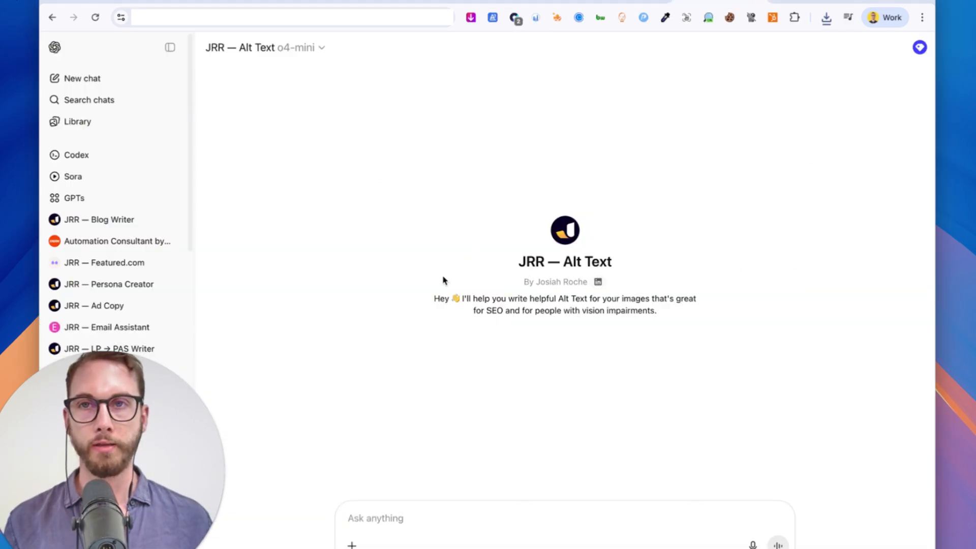
{"action": "mouse_move", "coordinate": [640, 212]}
{"action": "left_mouse_down"}
{"action": "mouse_move", "coordinate": [399, 330]}
{"action": "mouse_move", "coordinate": [568, 198]}
{"action": "left_mouse_up"}
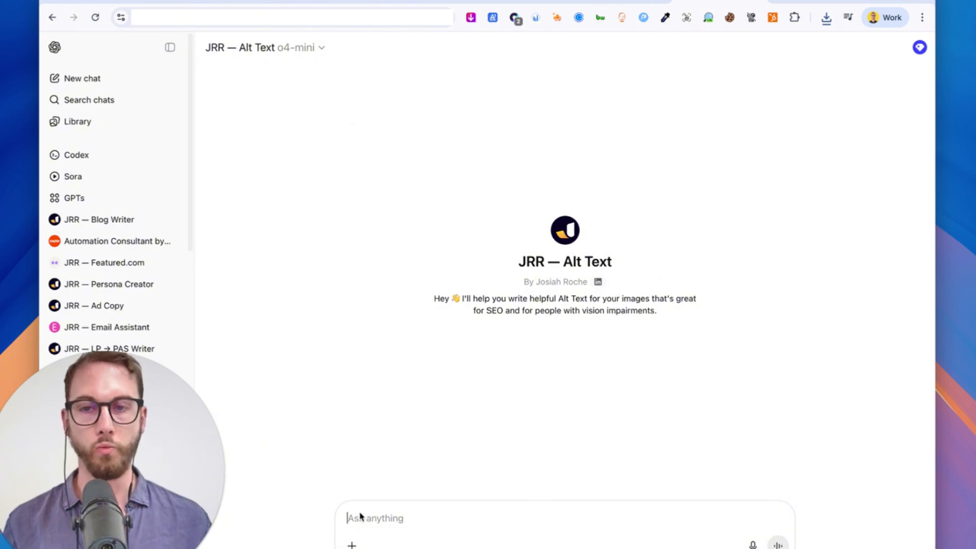
{"action": "left_click", "coordinate": [352, 545]}
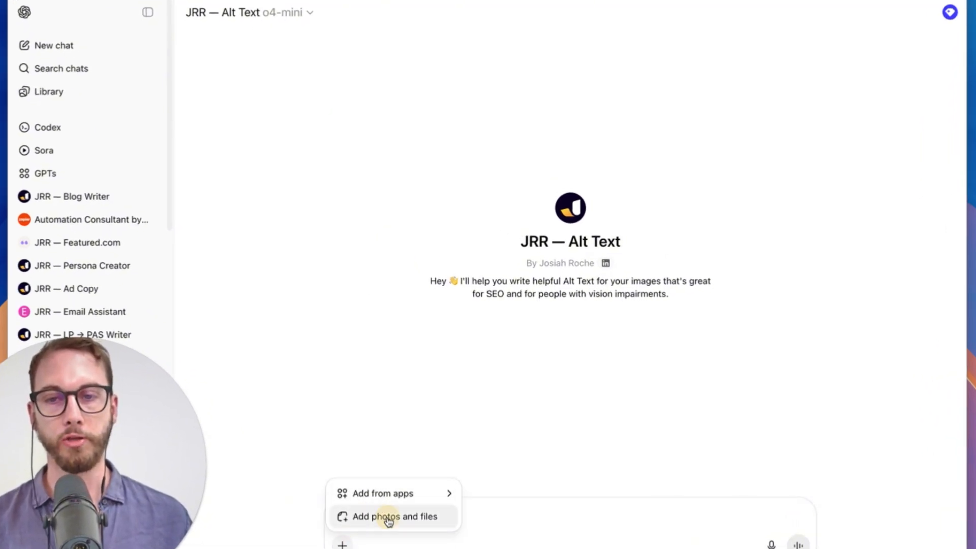
{"action": "left_click", "coordinate": [394, 519]}
{"action": "double_click", "coordinate": [422, 199]}
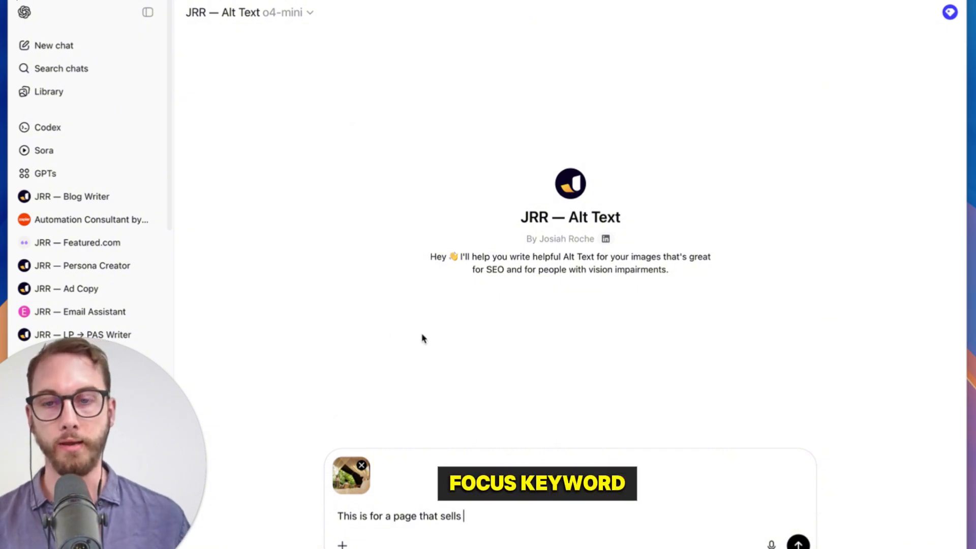
Complete the message as "This is for a page that sells luxury tents" and send it with the attached image
{"action": "type", "text": "luxury tents"}
{"action": "key", "text": "Return"}
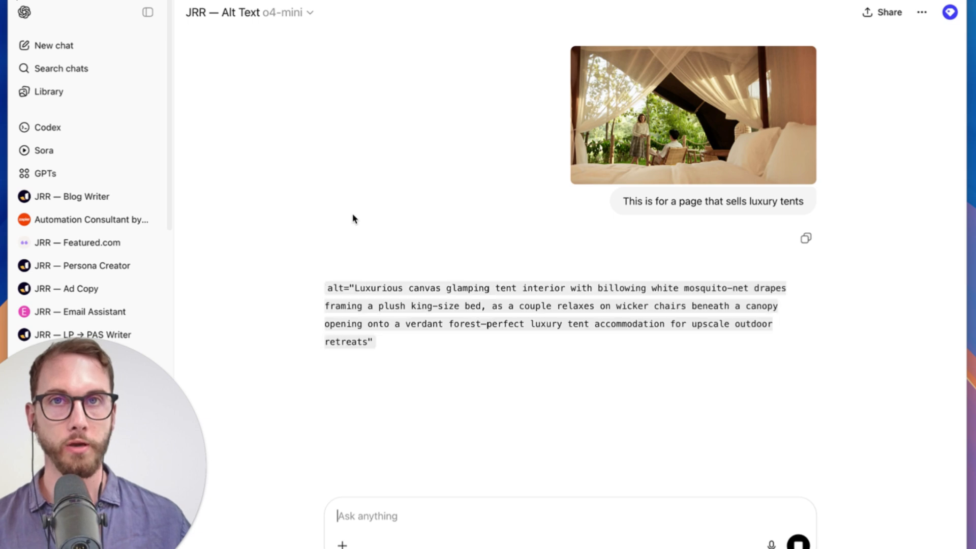
Look at the models available for the JRR — Alt Text GPT without changing the current one
{"action": "left_click", "coordinate": [310, 15]}
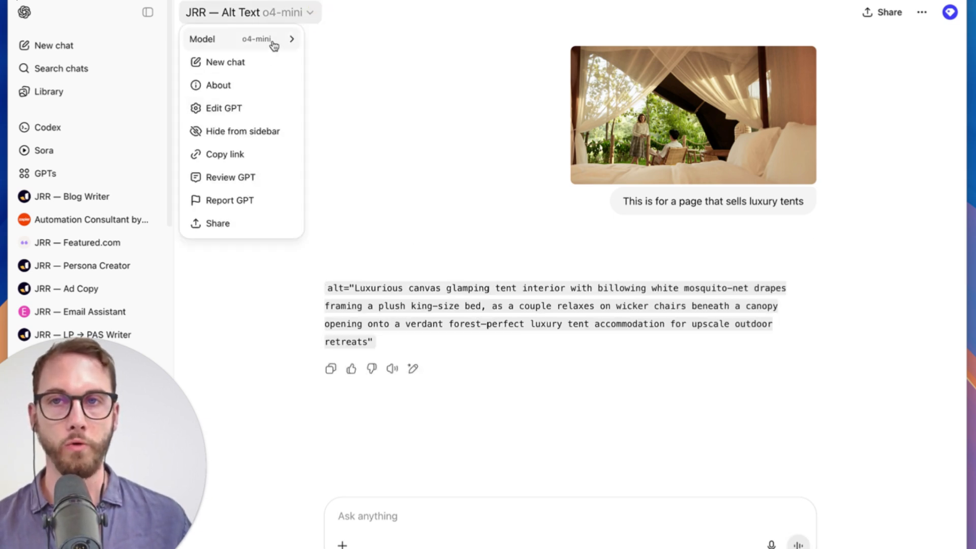
{"action": "mouse_move", "coordinate": [273, 40]}
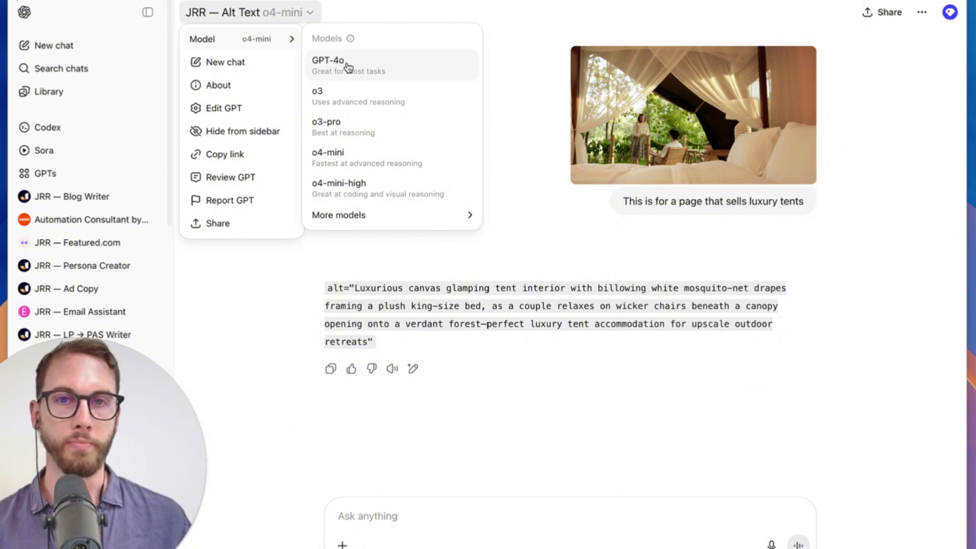
{"action": "left_click", "coordinate": [534, 306]}
{"action": "left_click", "coordinate": [397, 319]}
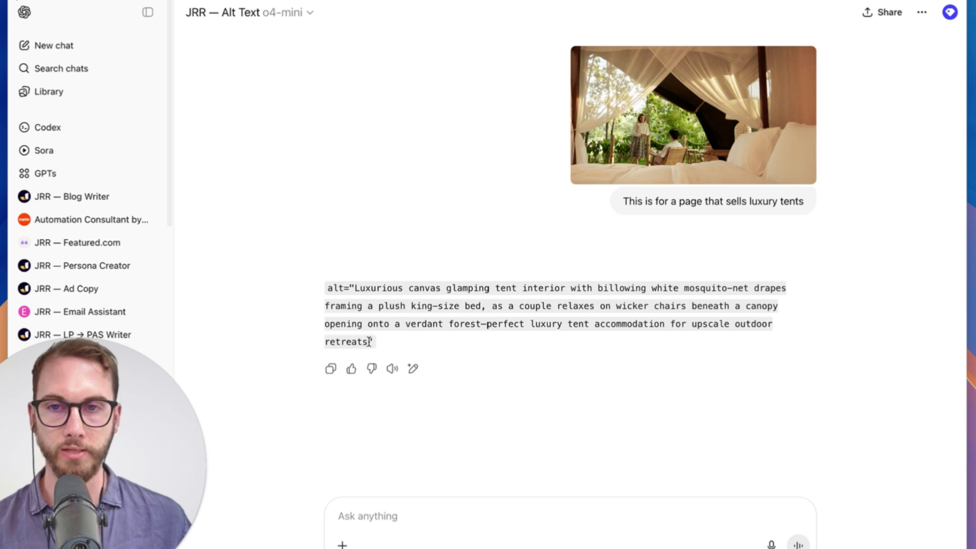
{"action": "left_click_drag", "start_coordinate": [369, 341], "coordinate": [356, 289]}
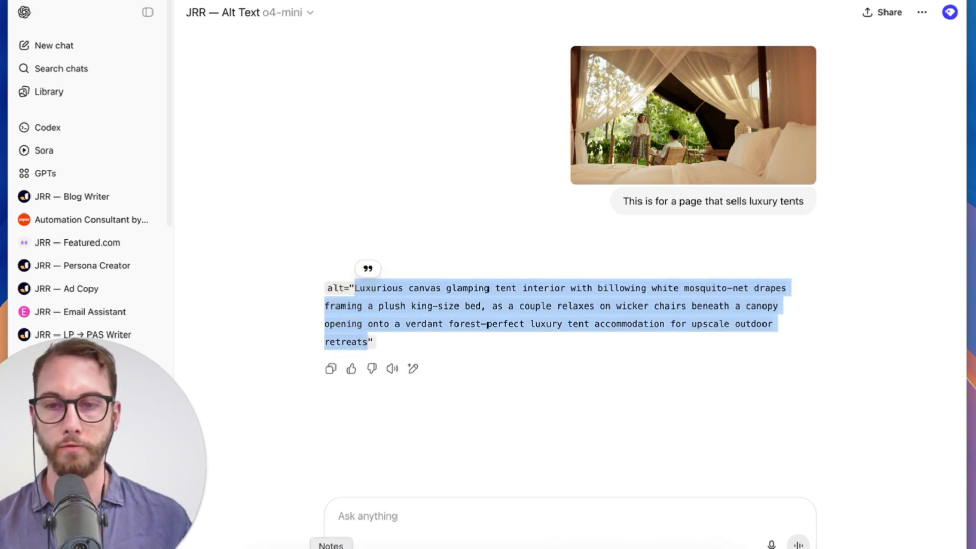
{"action": "left_click", "coordinate": [256, 546]}
{"action": "left_click", "coordinate": [449, 97]}
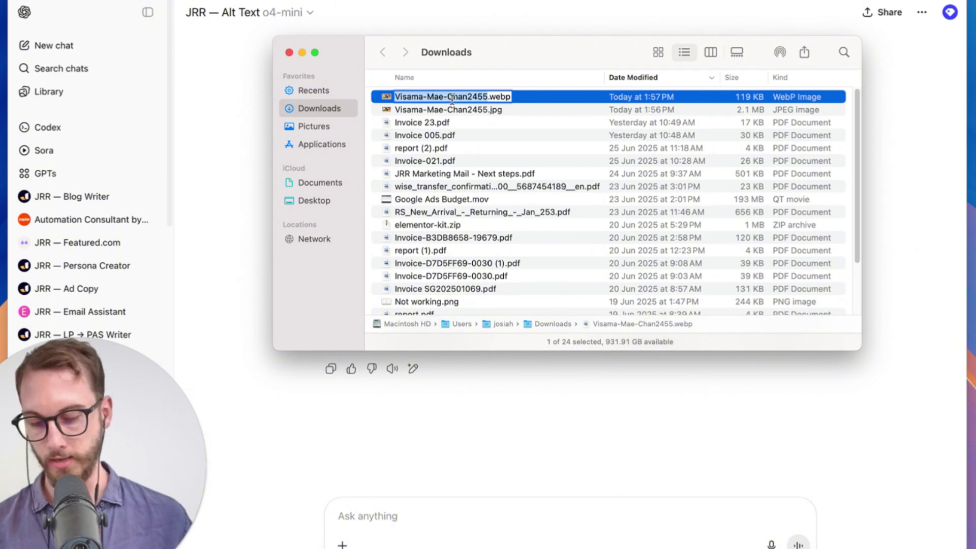
{"action": "right_click", "coordinate": [473, 96]}
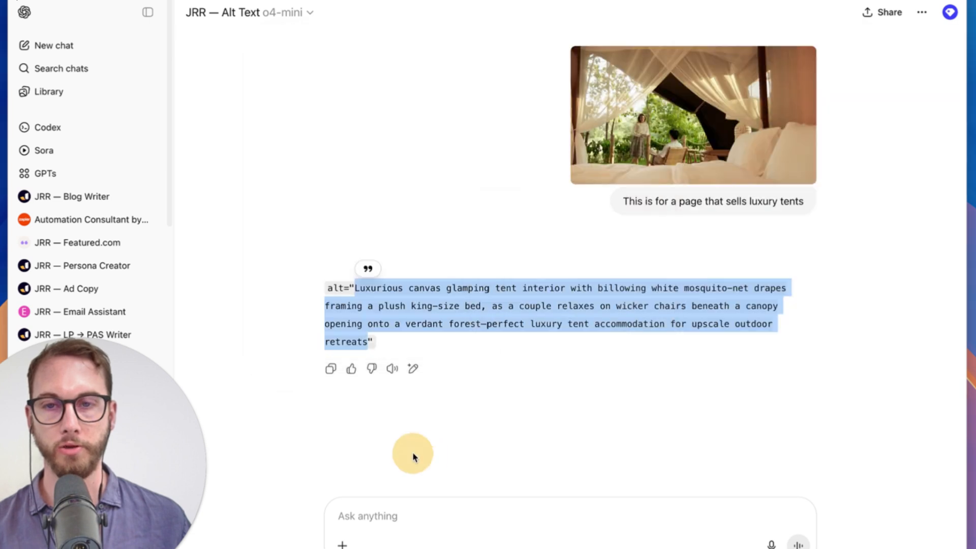
Ask the GPT for the alt text again with "no code please" and copy the revised text
{"action": "left_click", "coordinate": [370, 519]}
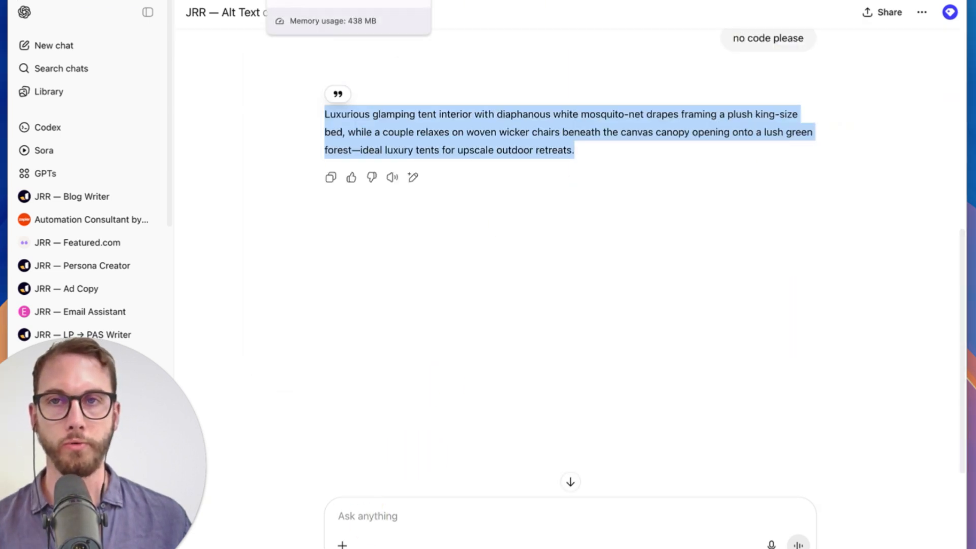
Switch to the image's attachment details in WordPress and choose Visama-Mae-Chan2455.webp from Downloads as the replacement media
{"action": "left_click", "coordinate": [488, 0]}
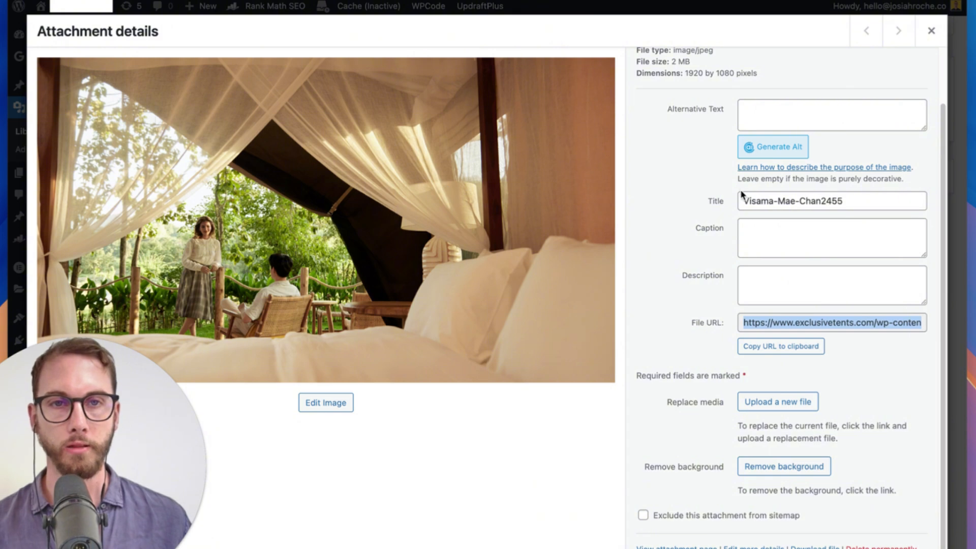
{"action": "left_click", "coordinate": [691, 350]}
{"action": "left_click", "coordinate": [719, 424]}
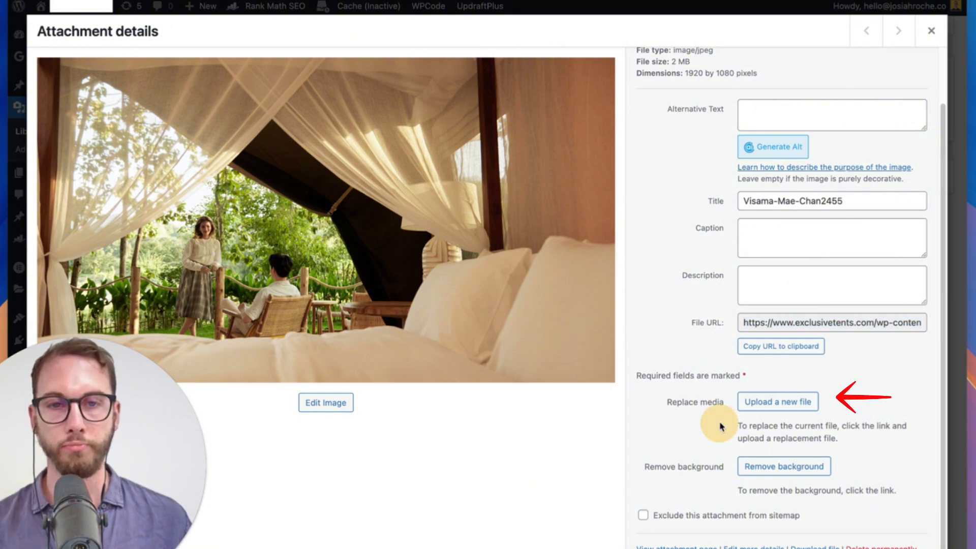
{"action": "left_click", "coordinate": [758, 401]}
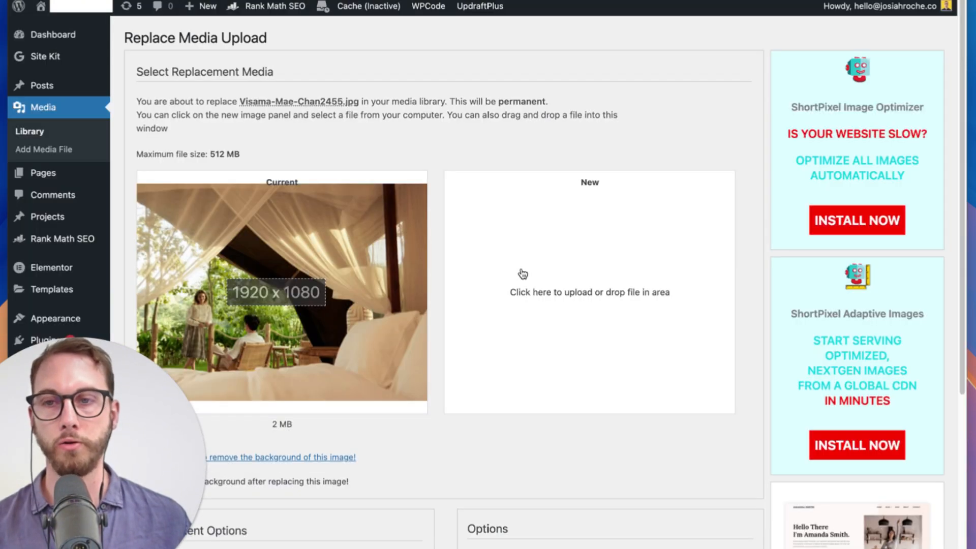
{"action": "scroll", "coordinate": [559, 244], "scroll_direction": "down", "scroll_amount": 2}
{"action": "left_click", "coordinate": [578, 204]}
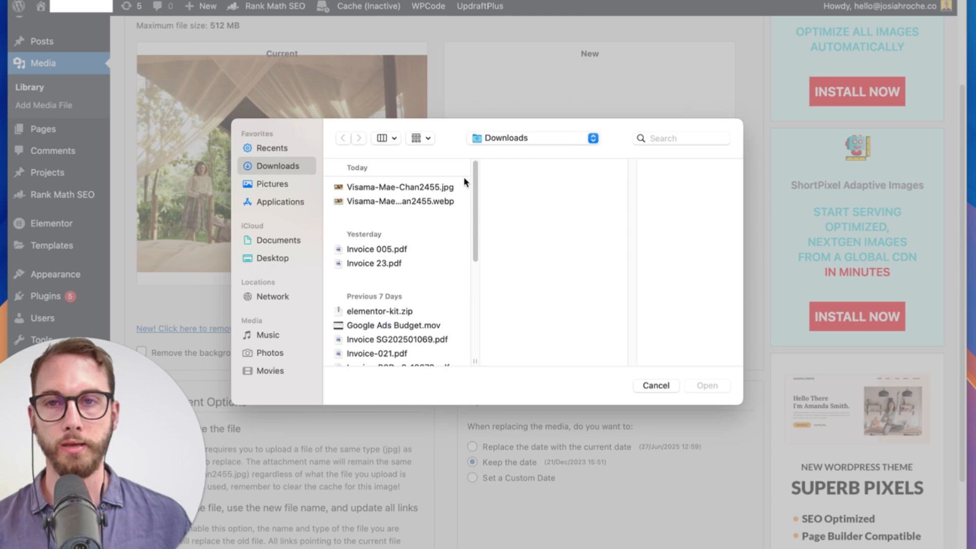
{"action": "left_click", "coordinate": [447, 201]}
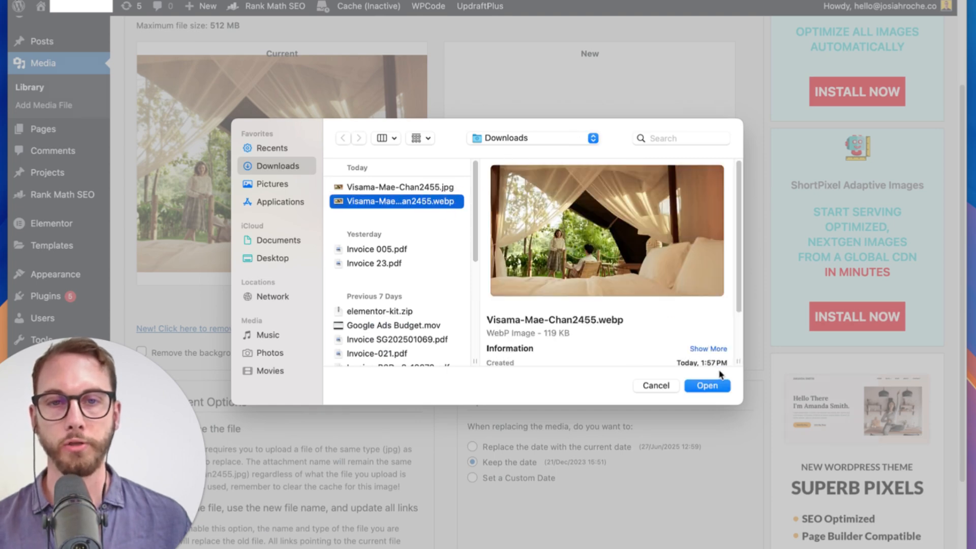
{"action": "left_click", "coordinate": [719, 387]}
Set the media date to be replaced with the current date and upload the replacement, keeping "Just replace the file"
{"action": "scroll", "coordinate": [539, 315], "scroll_direction": "up", "scroll_amount": 2}
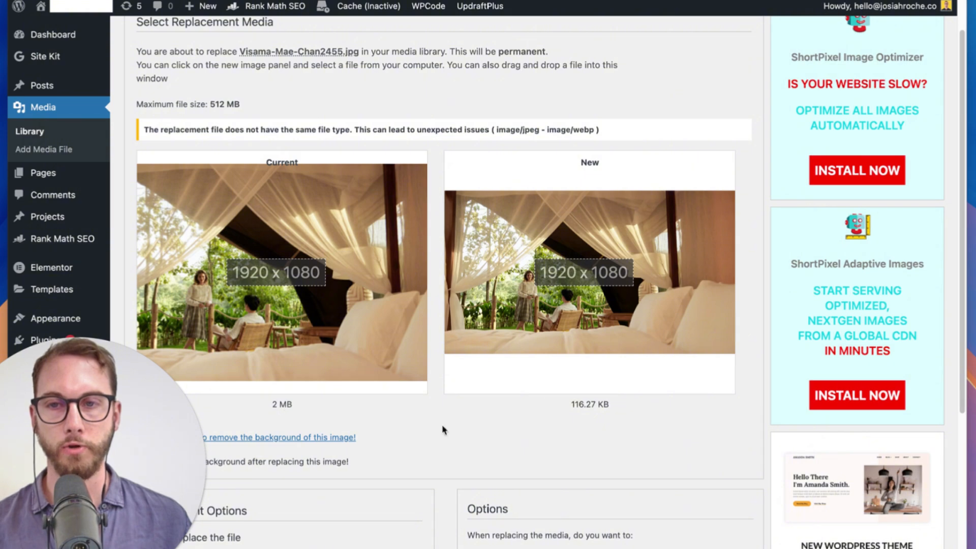
{"action": "scroll", "coordinate": [275, 127], "scroll_direction": "up", "scroll_amount": 2}
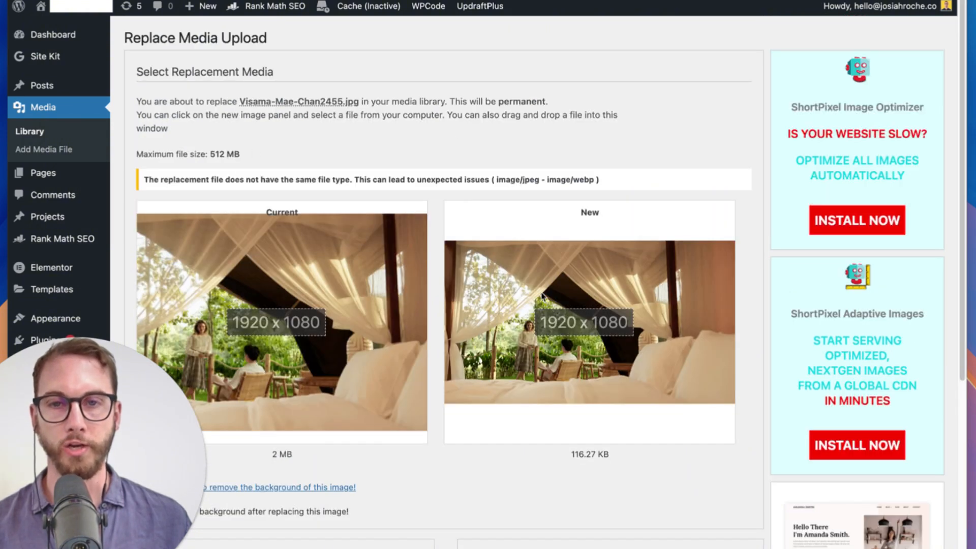
{"action": "scroll", "coordinate": [330, 283], "scroll_direction": "down", "scroll_amount": 8}
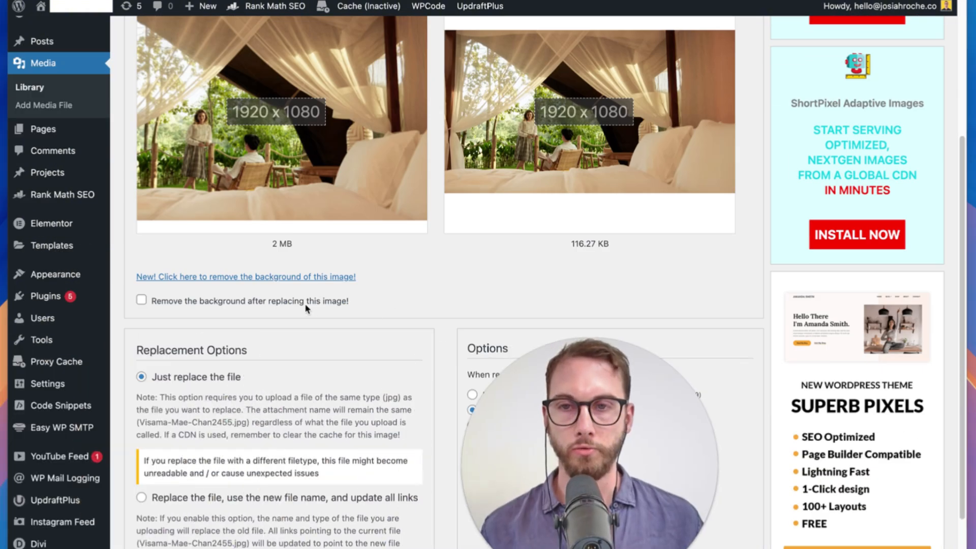
{"action": "scroll", "coordinate": [264, 336], "scroll_direction": "down", "scroll_amount": 4}
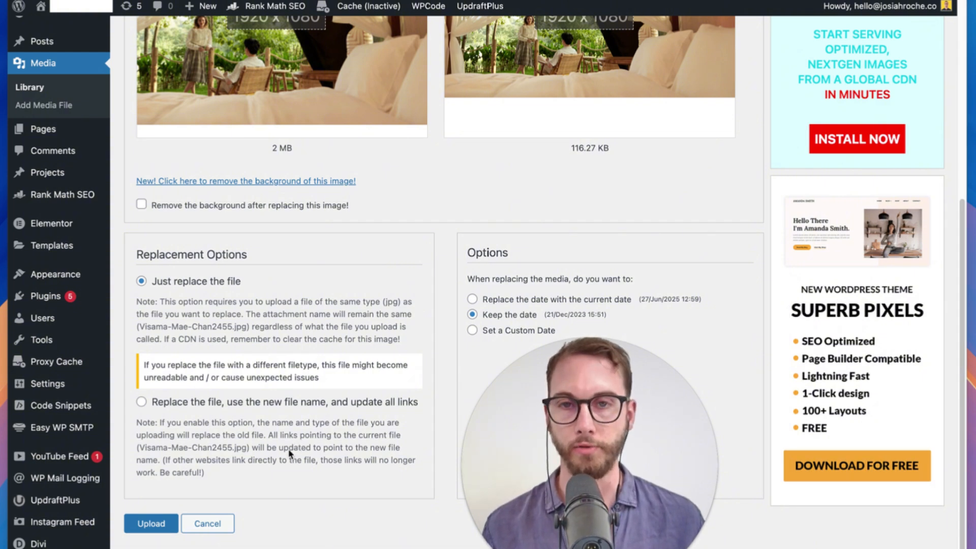
{"action": "left_click", "coordinate": [557, 300]}
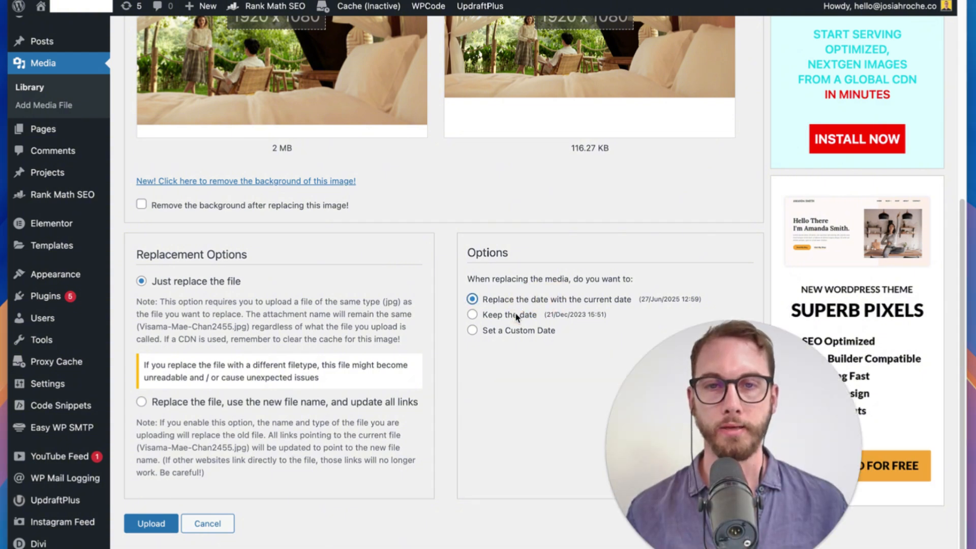
{"action": "left_click", "coordinate": [151, 527]}
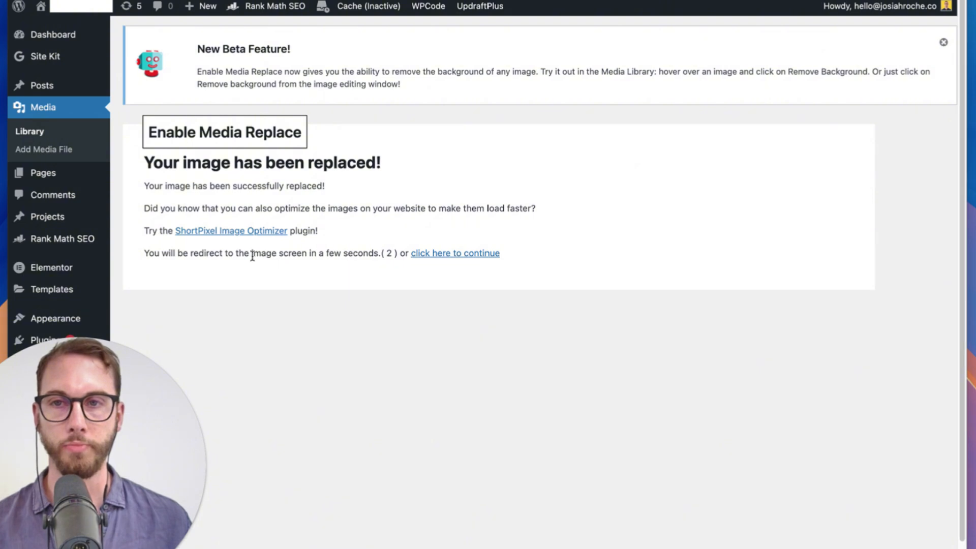
{"action": "left_click_drag", "start_coordinate": [252, 256], "coordinate": [348, 269]}
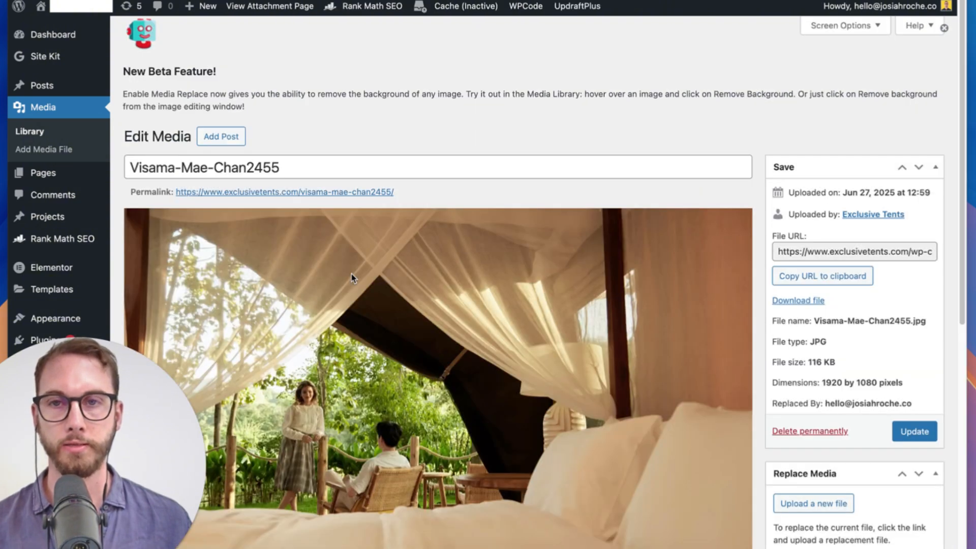
Paste the copied alt text into the image's Alternative Text and correct "forestideal" to "forest, ideal"
{"action": "scroll", "coordinate": [286, 166], "scroll_direction": "down", "scroll_amount": 7}
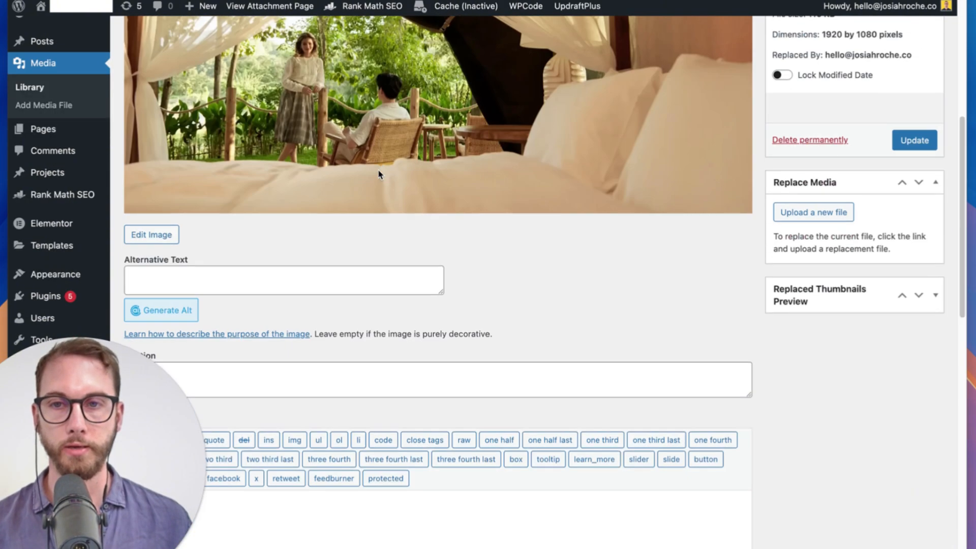
{"action": "left_click", "coordinate": [222, 250]}
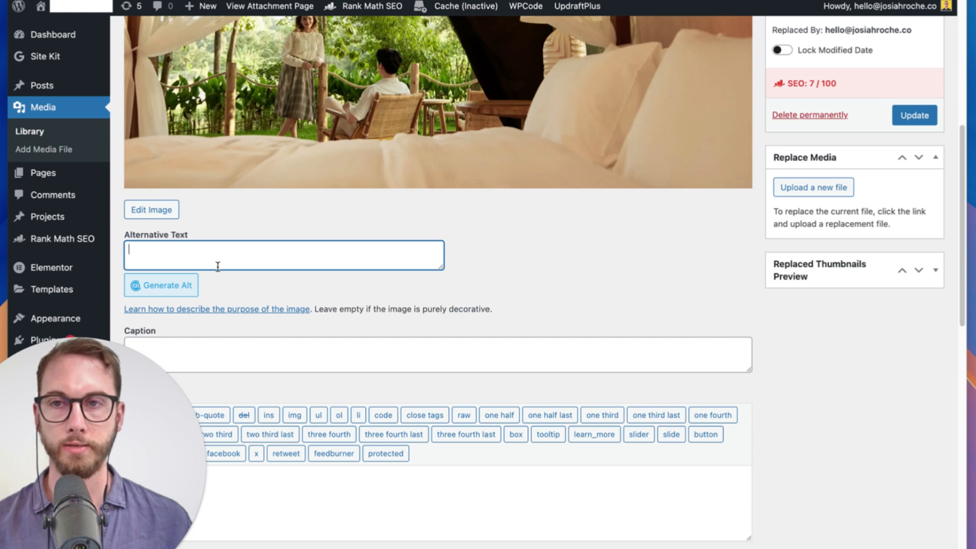
{"action": "key", "text": "super+v"}
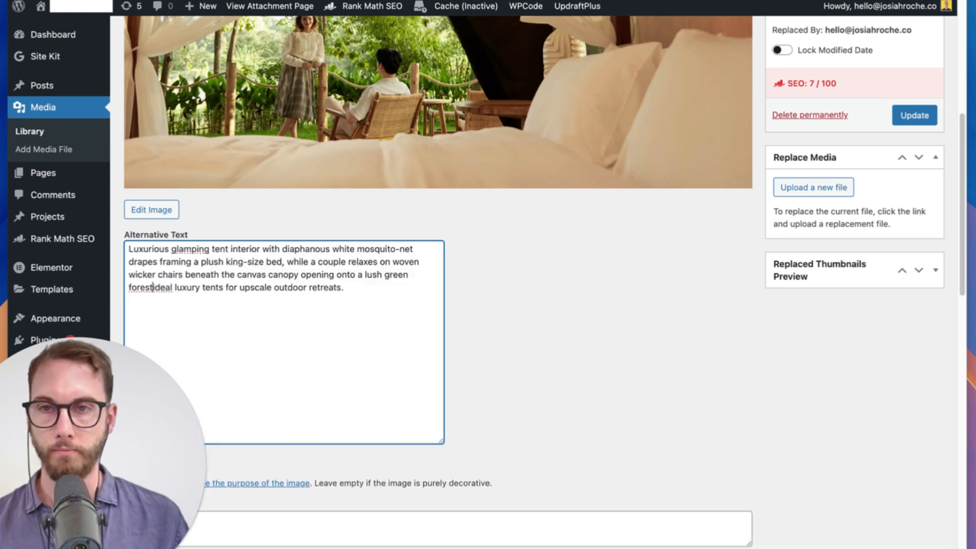
{"action": "left_click", "coordinate": [153, 287]}
{"action": "left_click_drag", "start_coordinate": [311, 261], "coordinate": [384, 261]}
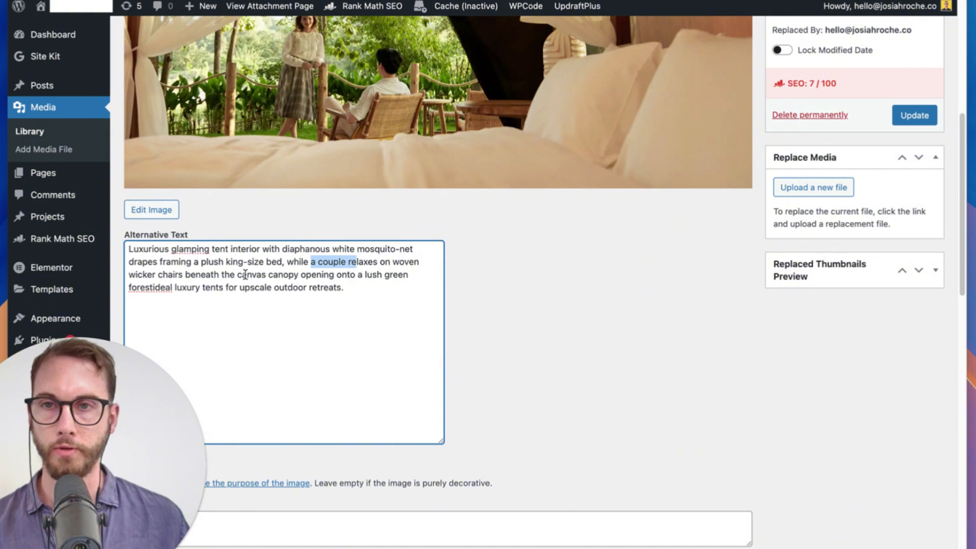
{"action": "left_click", "coordinate": [156, 288]}
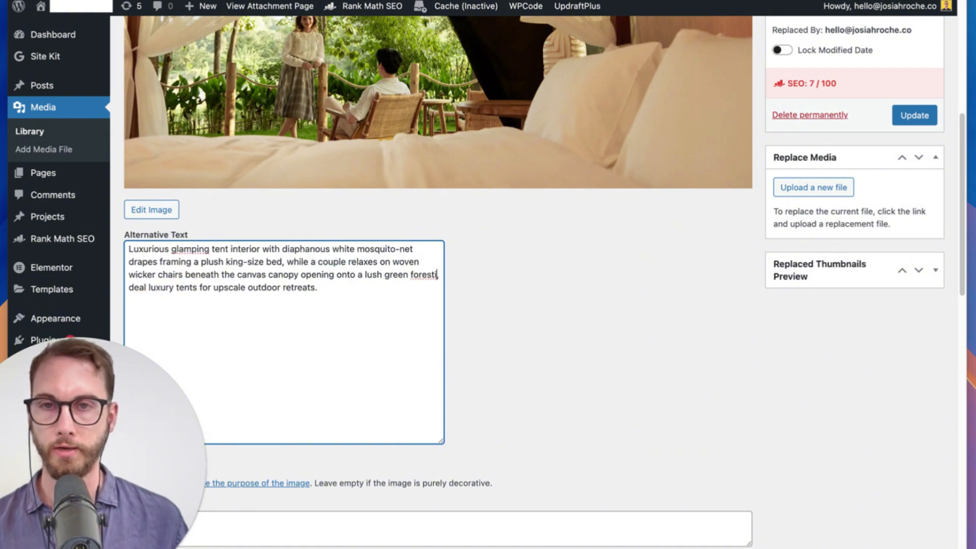
{"action": "type", "text": "i"}
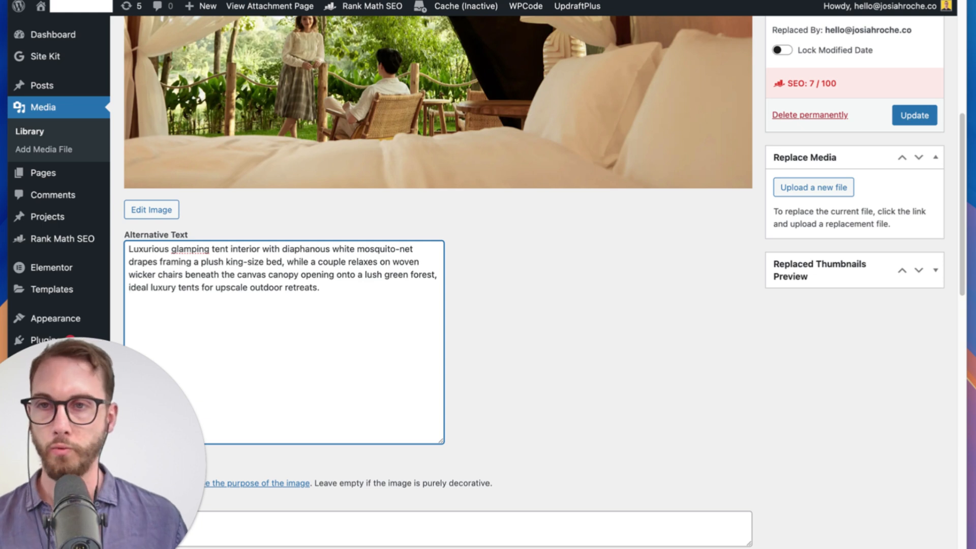
Shorten the alternative text to open with "Luxury tent interior" and end at "a lush green forest.", and update the media item
{"action": "left_click", "coordinate": [289, 285]}
{"action": "left_click_drag", "start_coordinate": [344, 285], "coordinate": [148, 244]}
{"action": "left_click", "coordinate": [199, 275]}
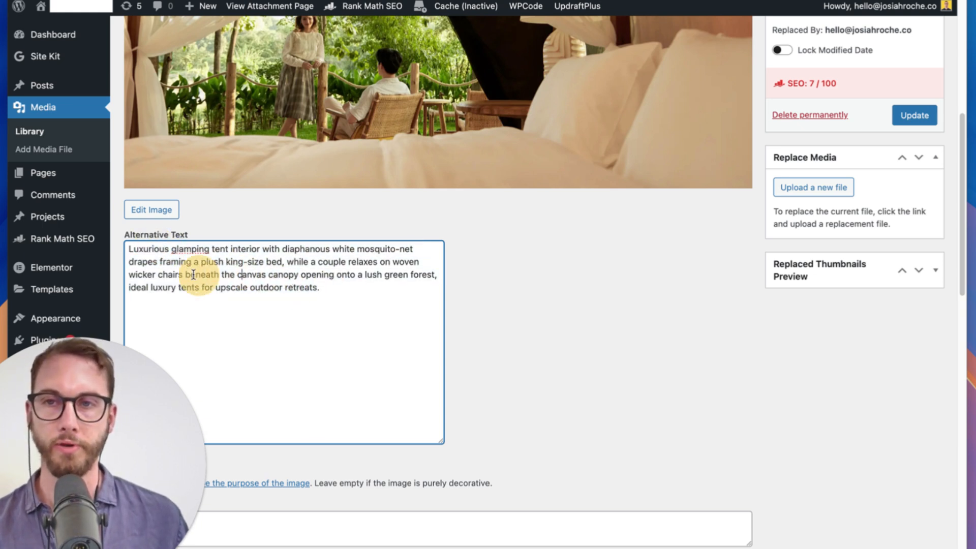
{"action": "left_click_drag", "start_coordinate": [317, 288], "coordinate": [430, 274]}
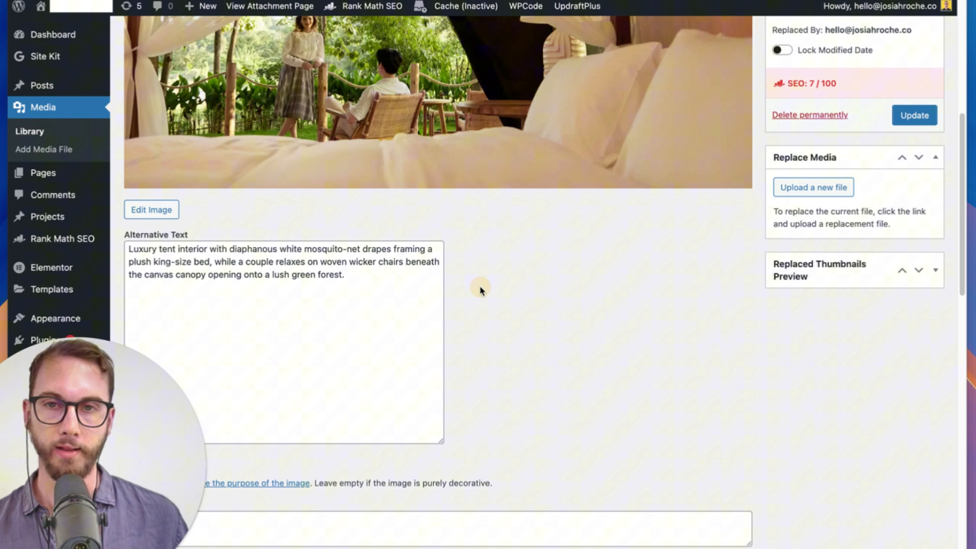
{"action": "scroll", "coordinate": [717, 193], "scroll_direction": "up", "scroll_amount": 5}
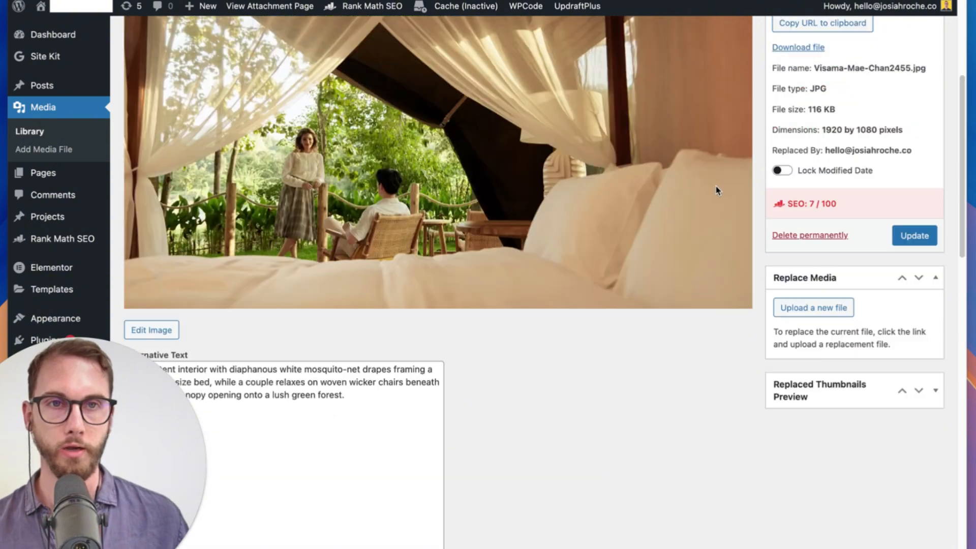
{"action": "left_click", "coordinate": [915, 364]}
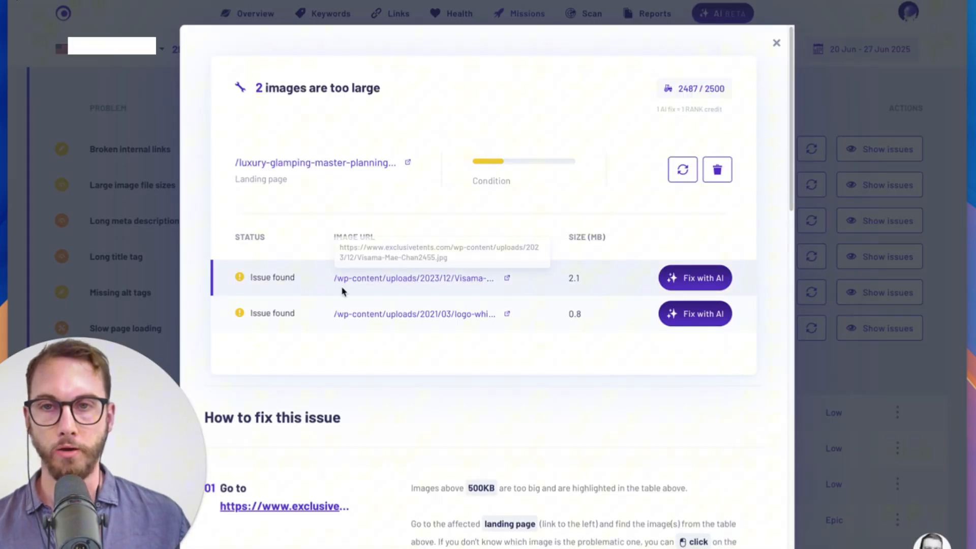
Review the large image file sizes and missing alt tags issues in the SEO missions report, closing each detail view
{"action": "key", "text": "ctrl+a"}
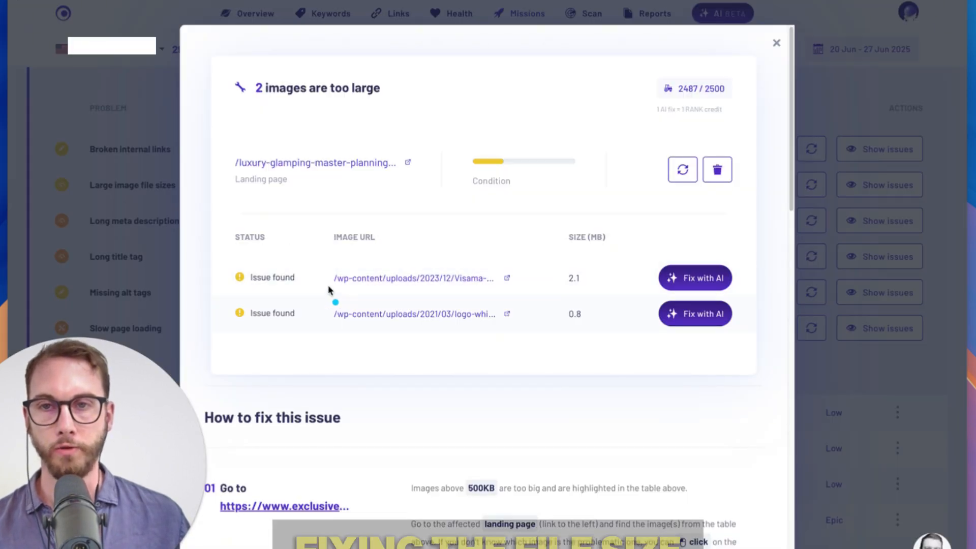
{"action": "mouse_move", "coordinate": [328, 286]}
{"action": "left_mouse_down"}
{"action": "mouse_move", "coordinate": [509, 291]}
{"action": "mouse_move", "coordinate": [589, 269]}
{"action": "mouse_move", "coordinate": [323, 279]}
{"action": "left_mouse_up"}
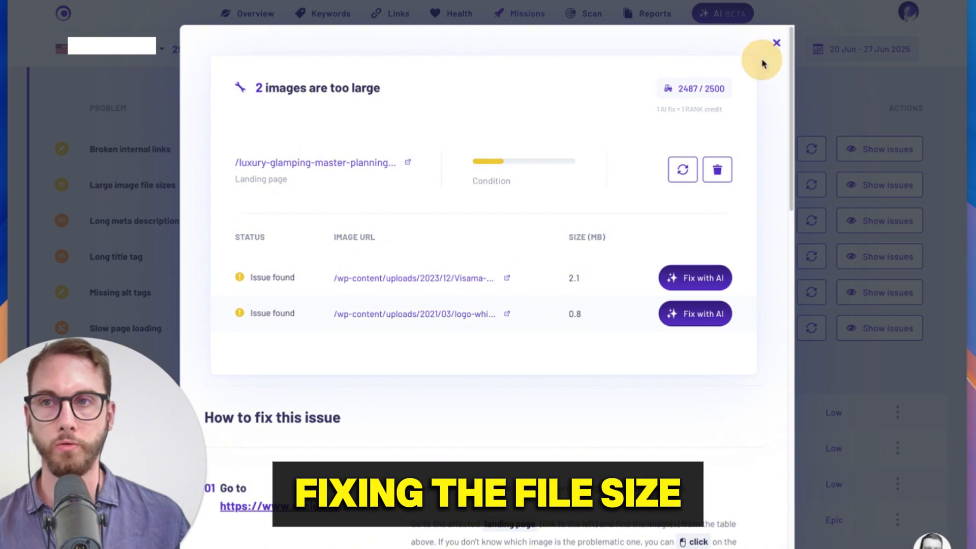
{"action": "left_click", "coordinate": [776, 43]}
{"action": "left_click", "coordinate": [159, 298]}
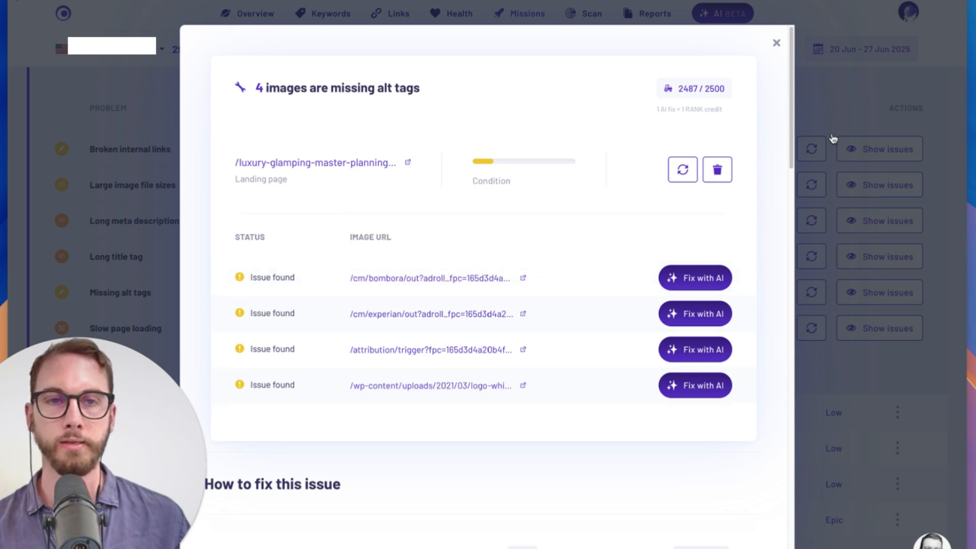
{"action": "key", "text": "Escape"}
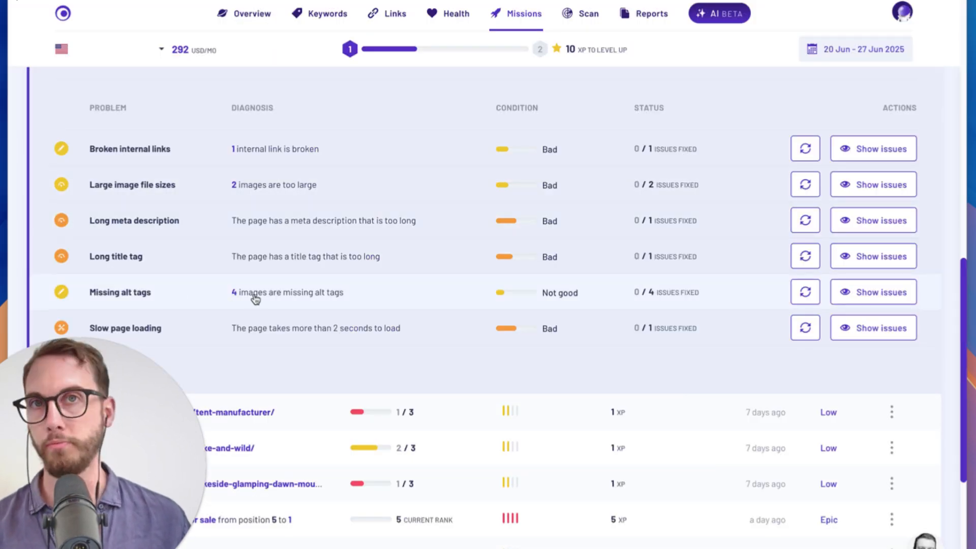